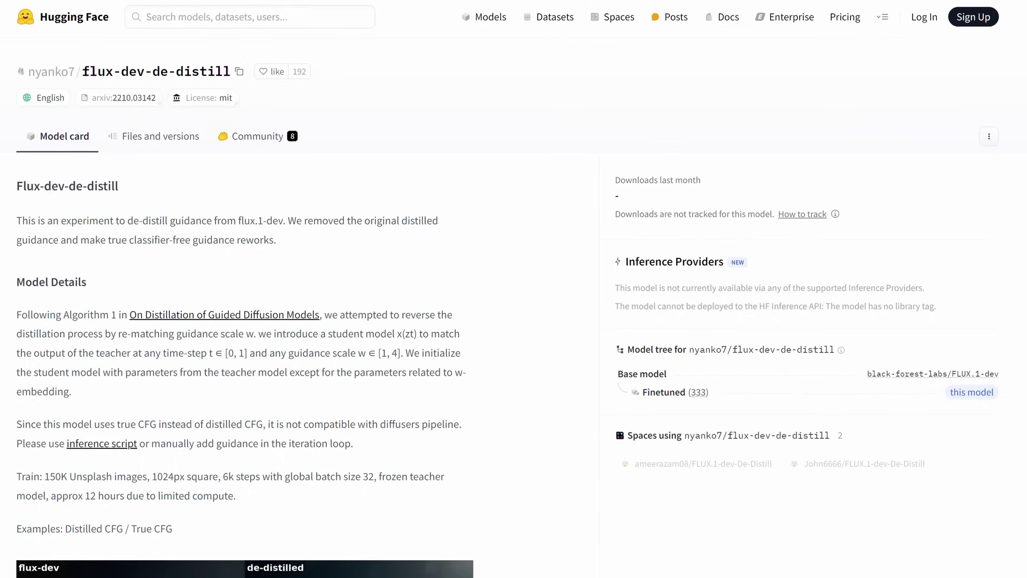
- Scroll the flux-dev-de-distill model card down to the astronaut and cat comparison images
scroll(508, 289, down, 3)
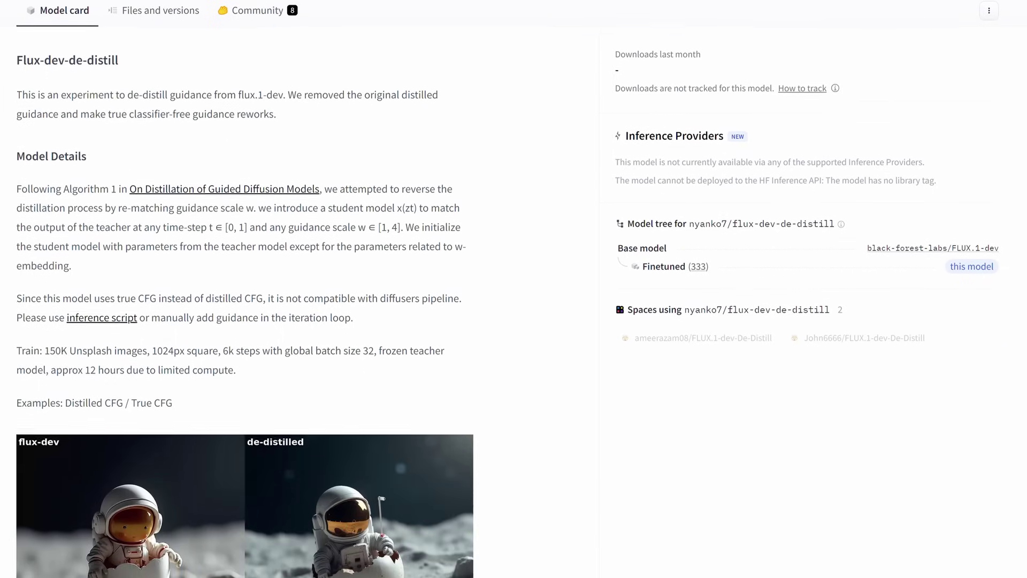
scroll(508, 289, down, 2)
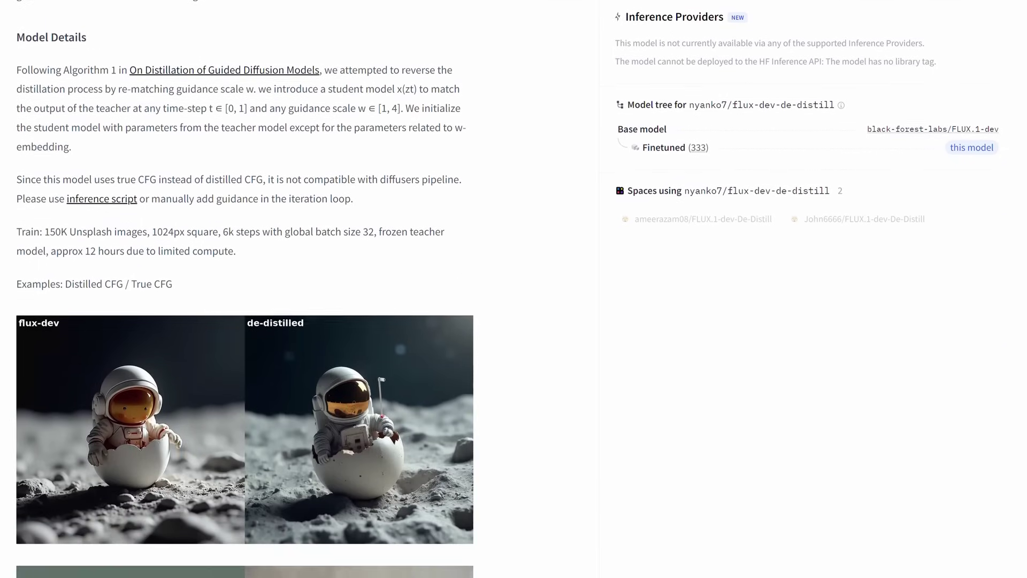
scroll(508, 289, down, 4)
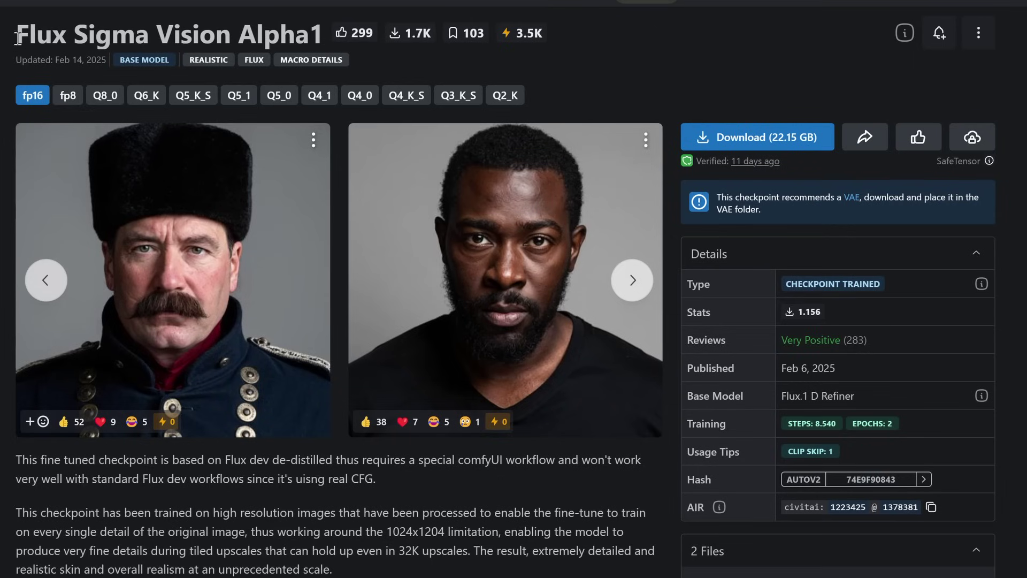
- Select the Flux Sigma Vision Alpha1 title, then scroll to the openart.ai workflow links and back up
drag(18, 36, 279, 37)
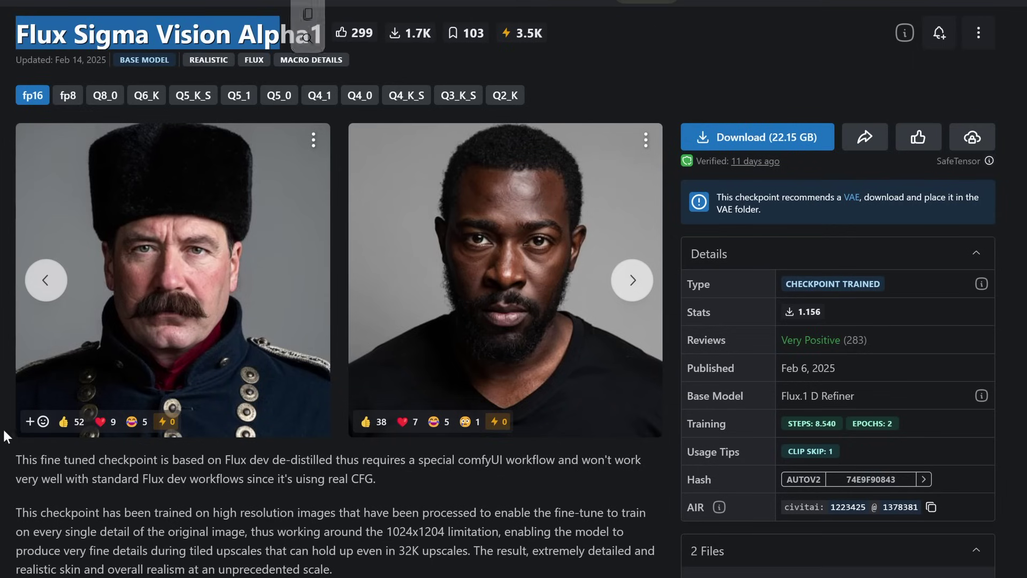
click(139, 474)
scroll(131, 439, down, 3)
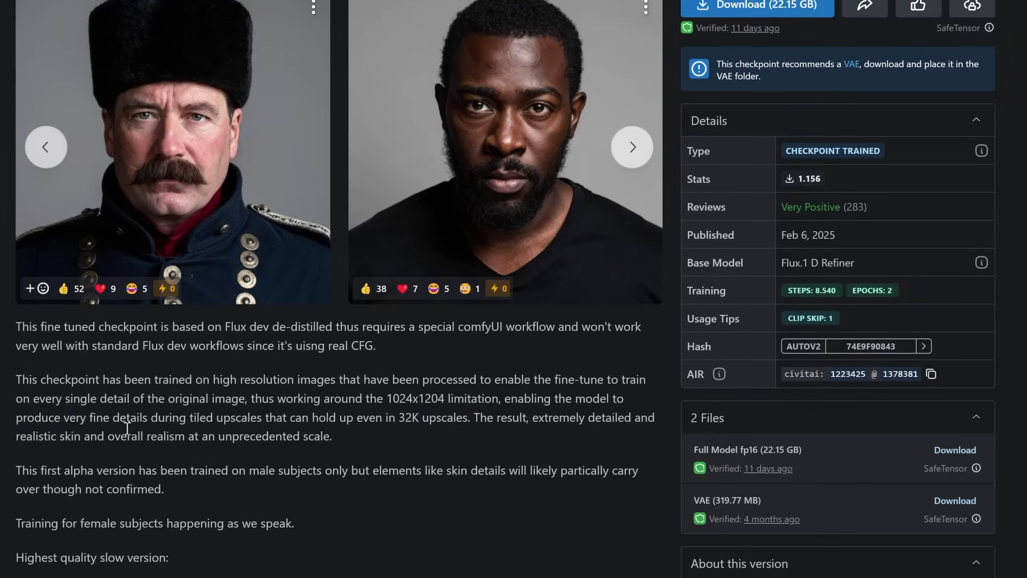
scroll(127, 428, down, 5)
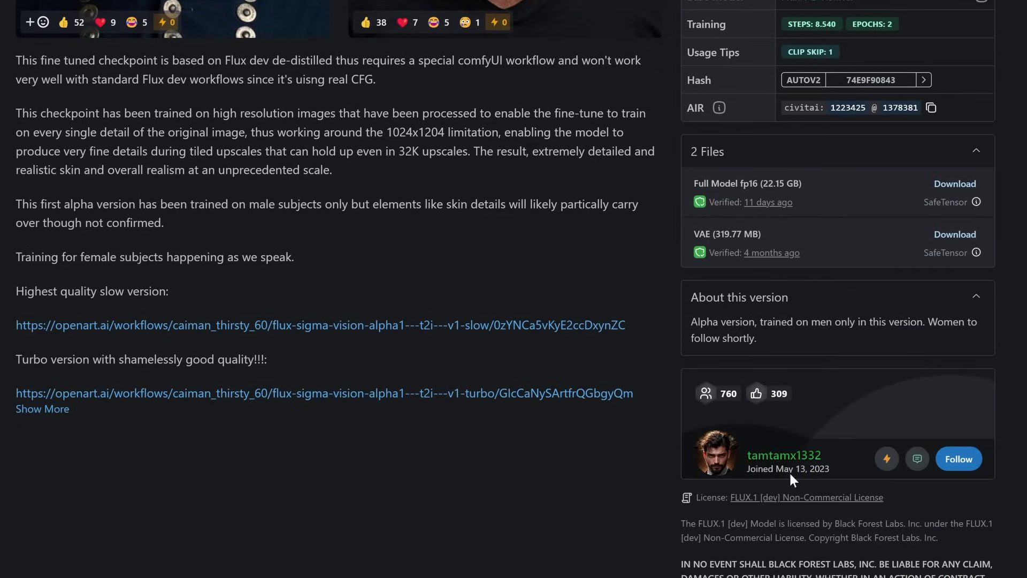
scroll(233, 368, down, 3)
scroll(233, 368, up, 2)
scroll(235, 369, up, 4)
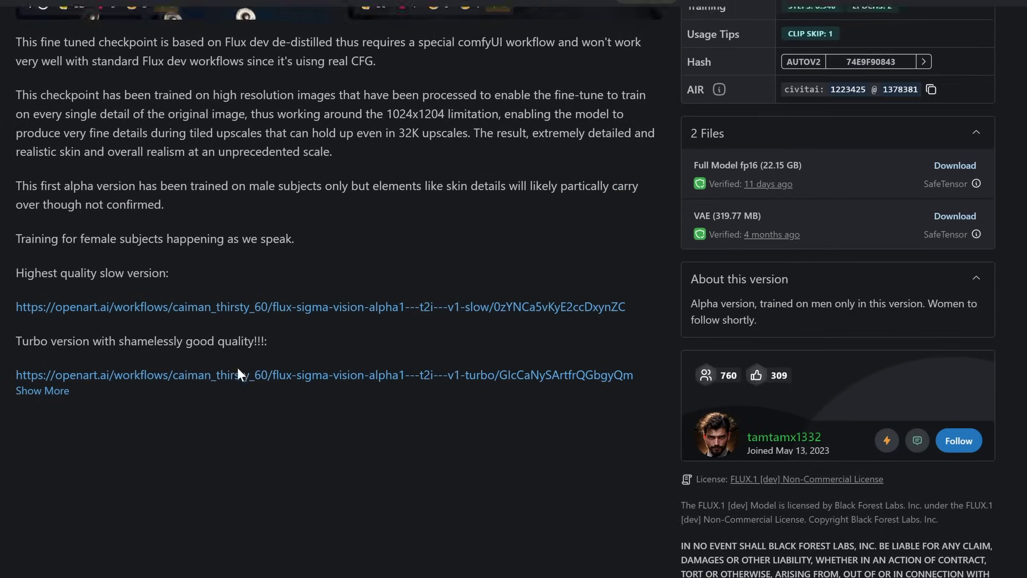
scroll(239, 368, up, 2)
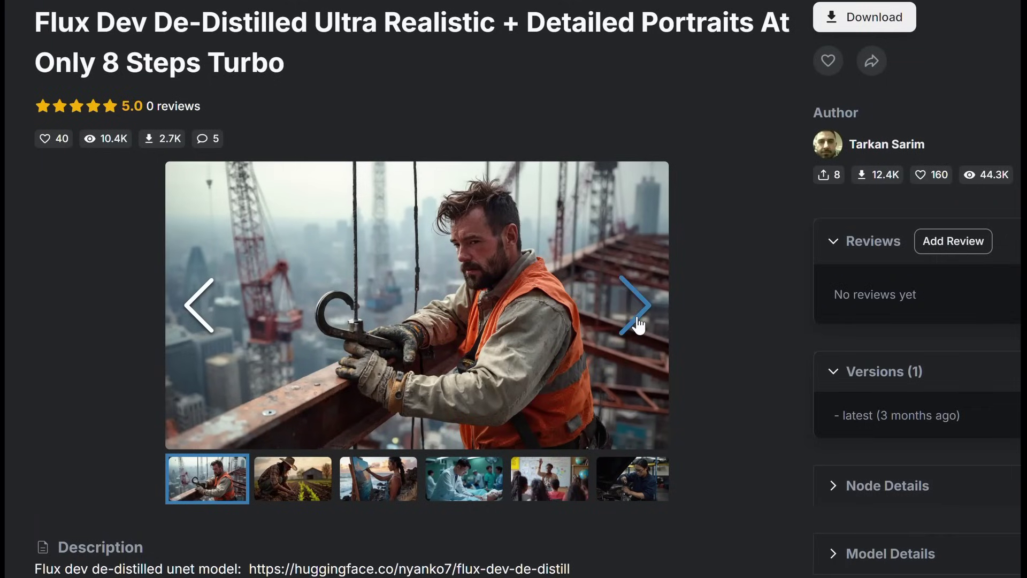
- Cycle through all OpenArt example images (painter, doctor, teacher, mechanic, chef, fisherman, women) back to the first
click(636, 324)
click(636, 324)
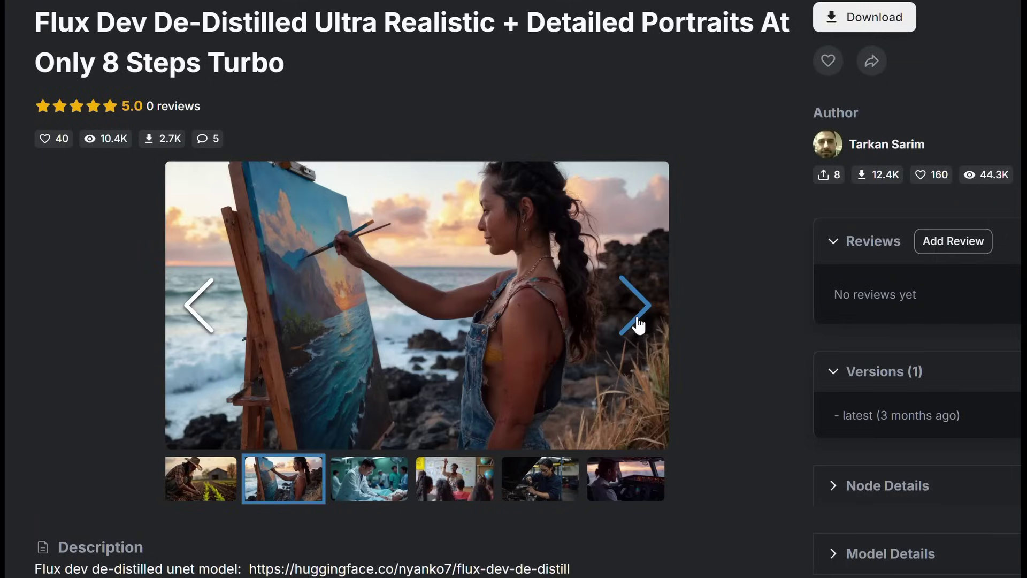
click(636, 323)
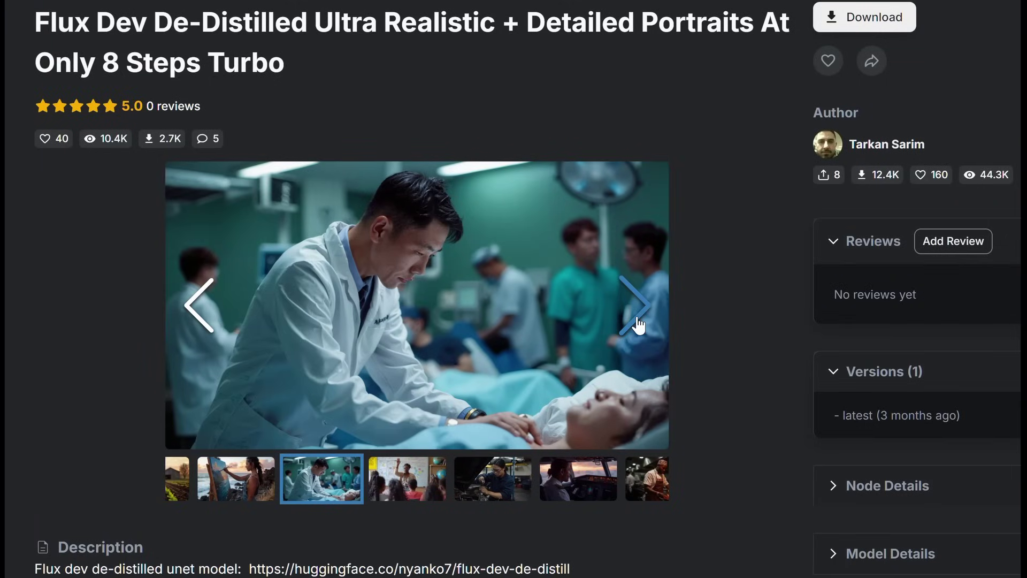
click(634, 316)
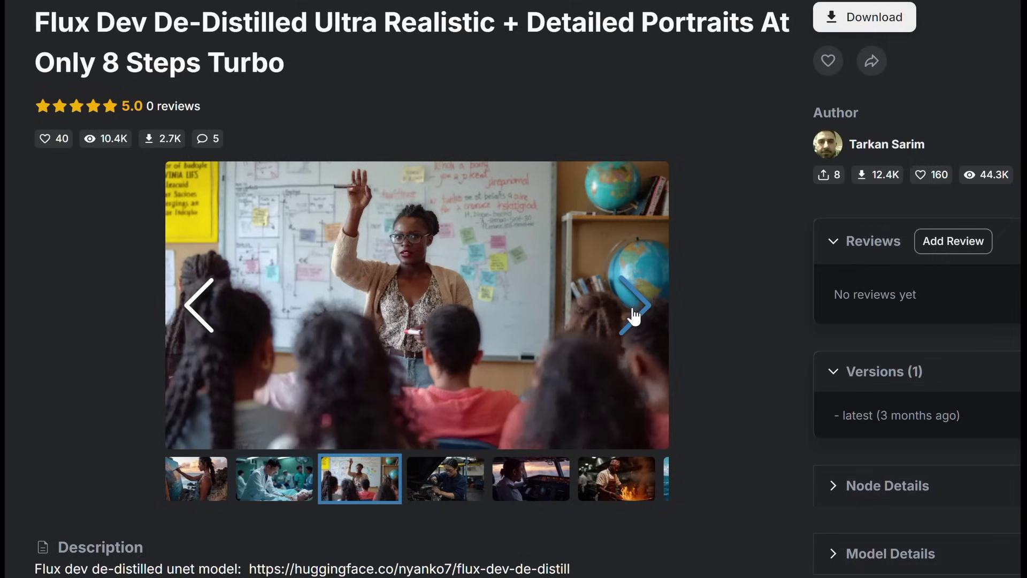
click(634, 317)
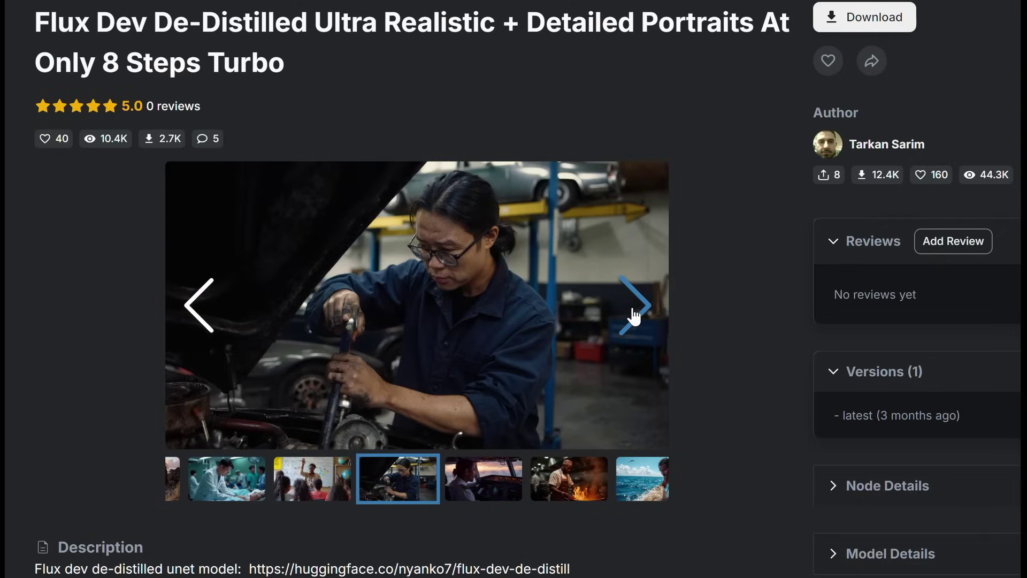
click(635, 317)
click(637, 310)
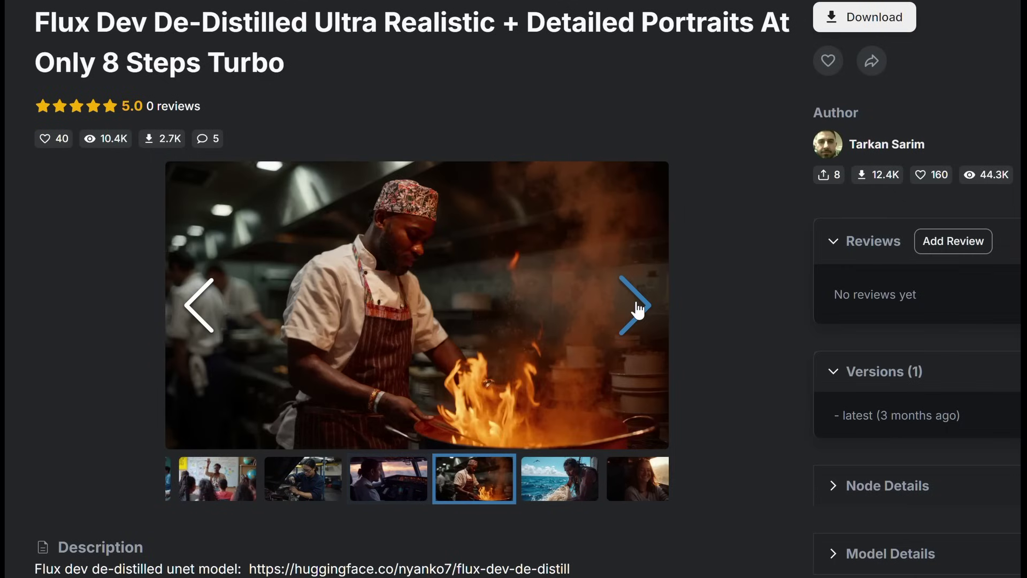
click(637, 310)
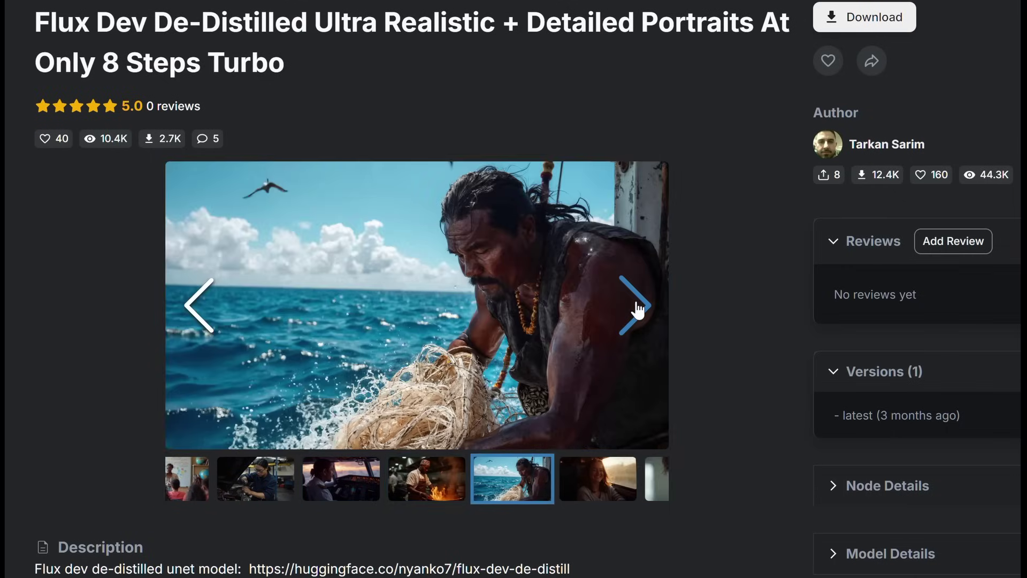
click(637, 310)
click(637, 310)
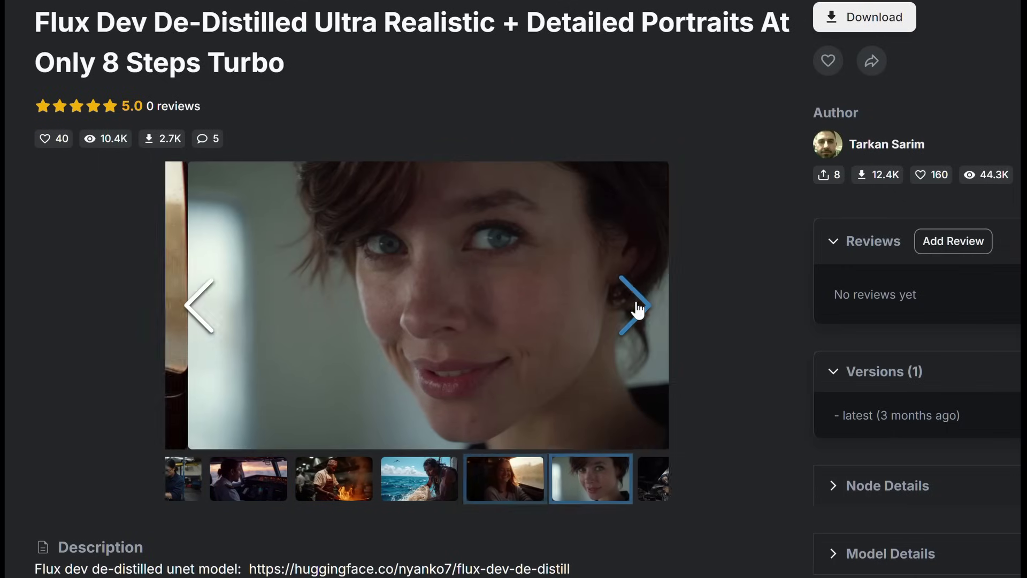
click(637, 310)
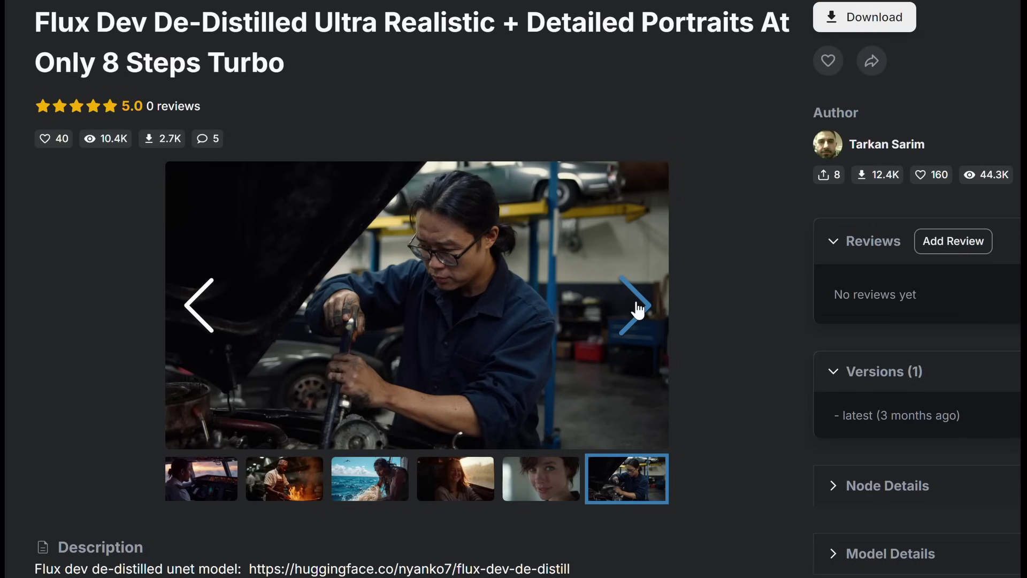
click(638, 310)
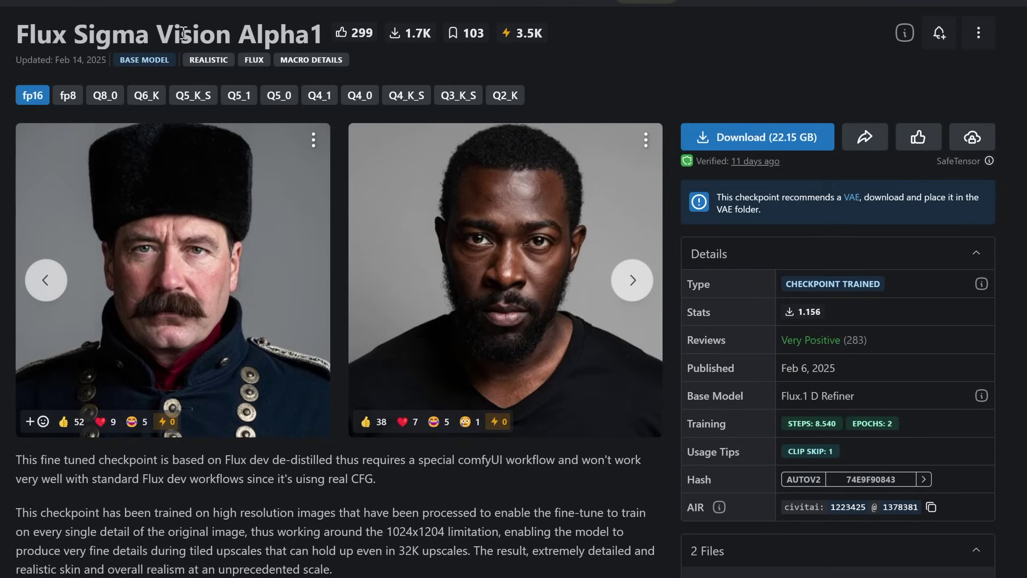
- Select the model title and tags, then scroll down to the 2 Files list and workflow links
drag(16, 33, 278, 40)
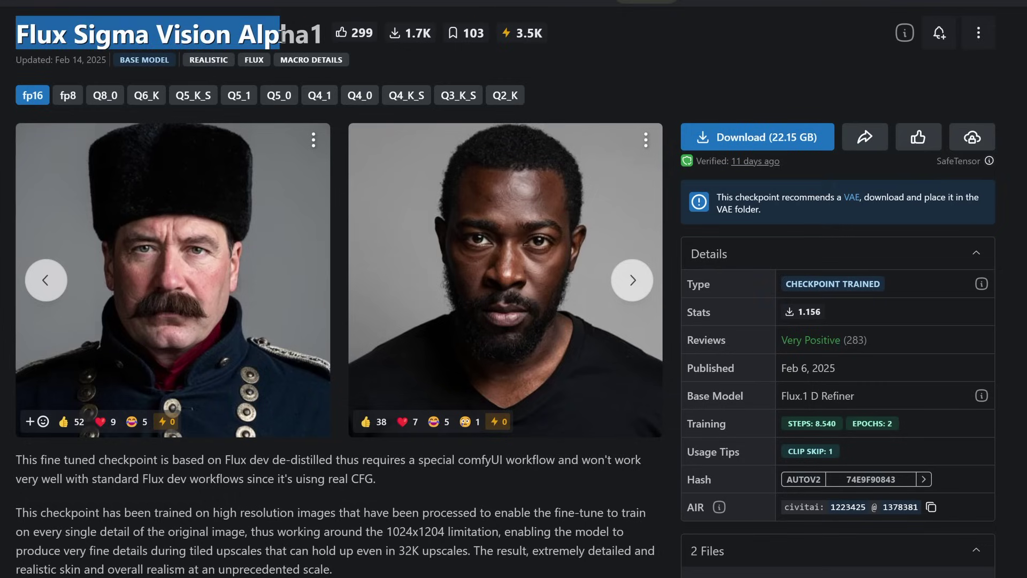
click(140, 474)
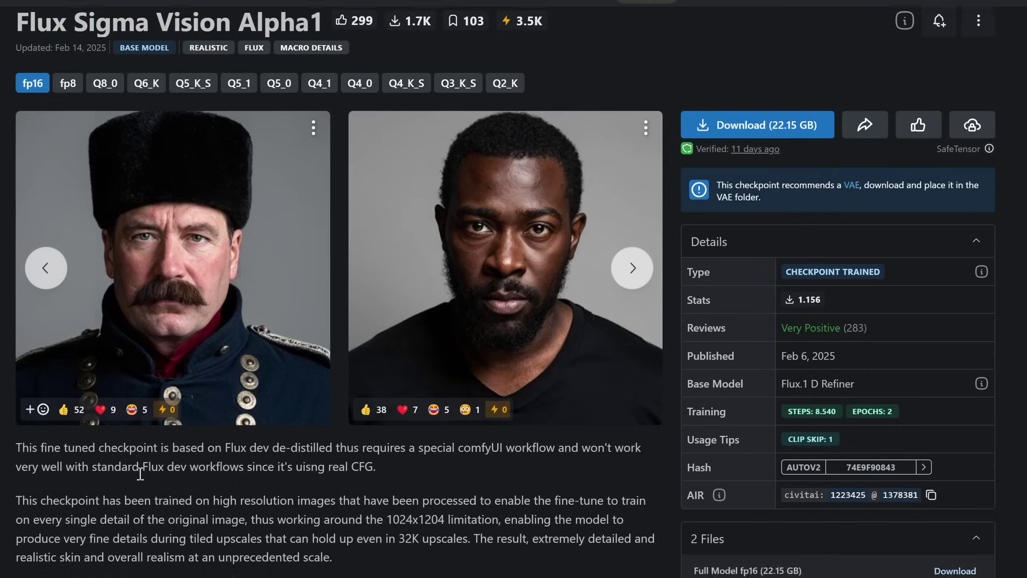
scroll(129, 438, down, 3)
scroll(126, 428, down, 3)
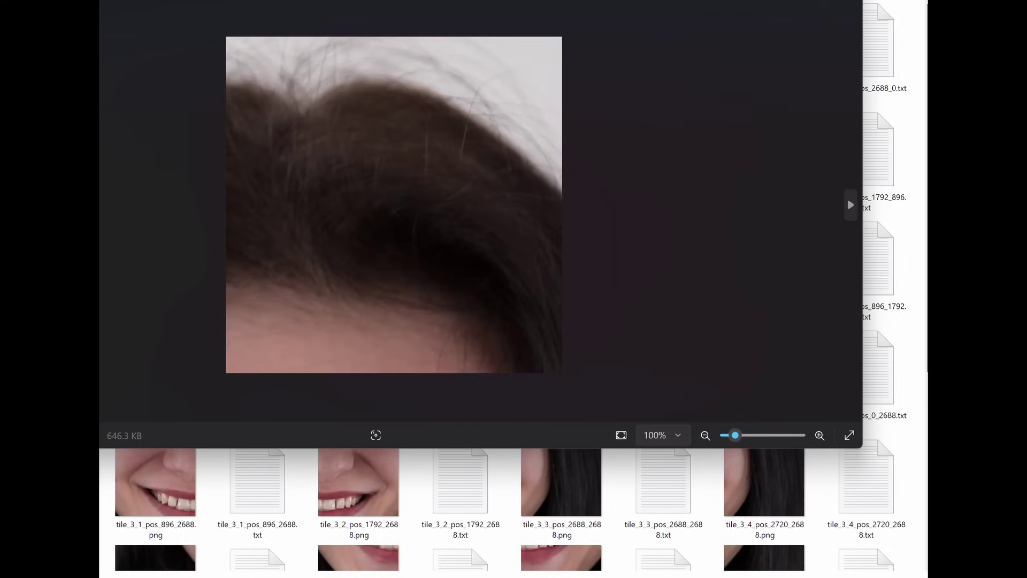
key(Right)
key(Right)
key(Right)
key(Right)
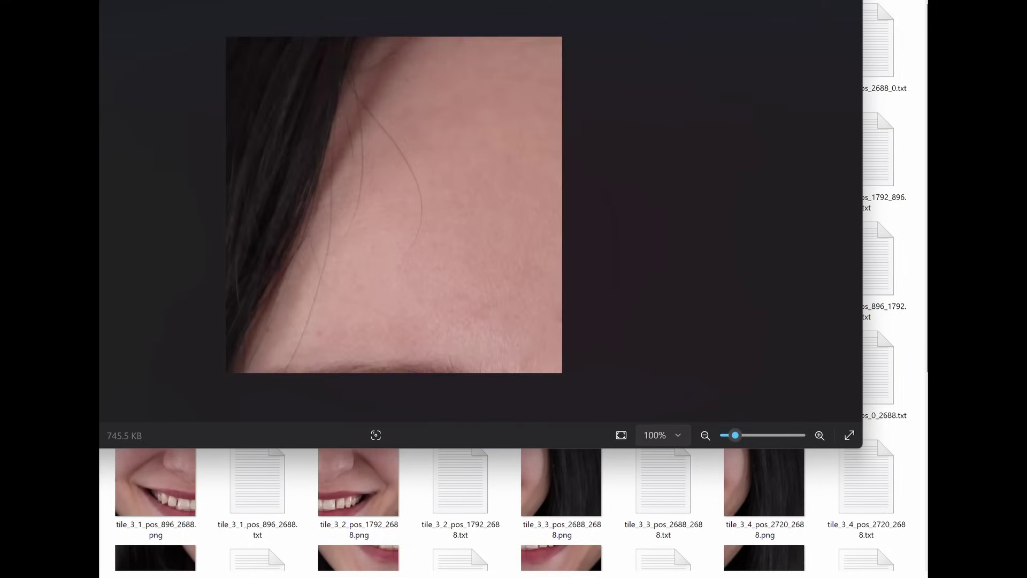
- Step through the mouth, cheek, lip and hair training tiles one by one in Photos
key(Right)
key(Right)
key(Right)
key(Right)
key(Right)
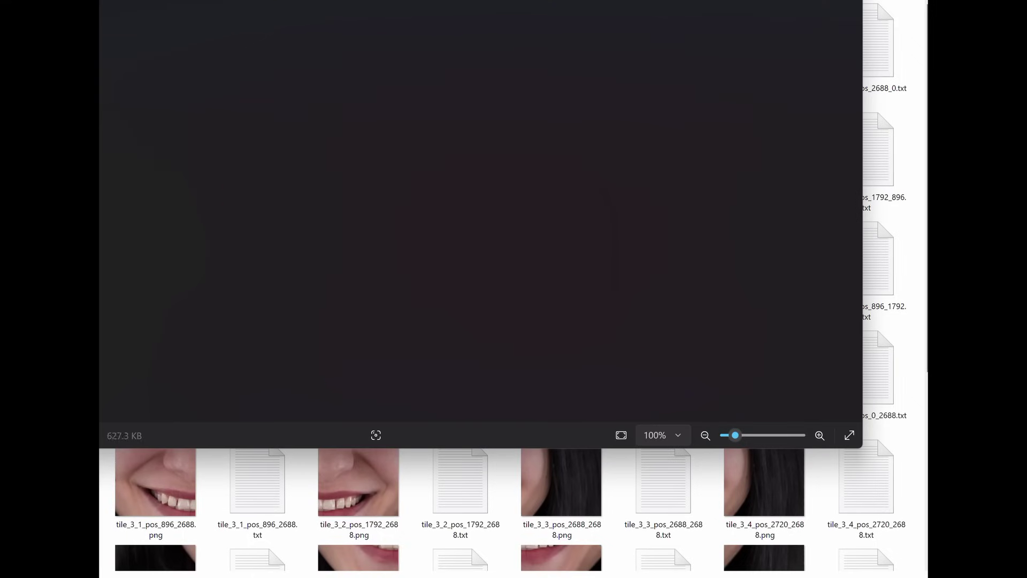
key(Right)
key(Right)
key(Right)
key(Right)
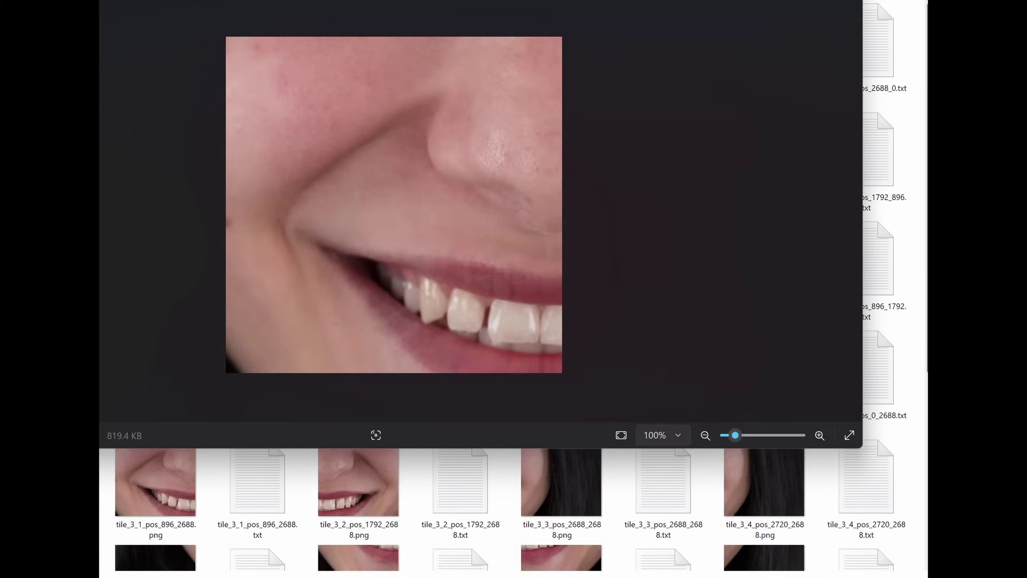
key(Right)
key(Right)
key(Right)
key(Right)
key(Right)
key(Right)
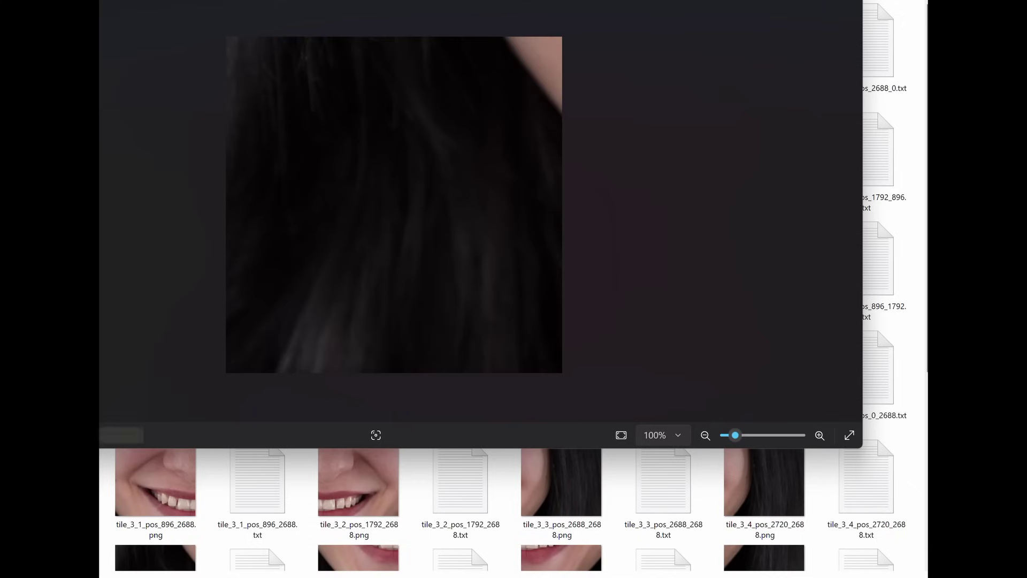
key(Right)
key(Right)
key(Right)
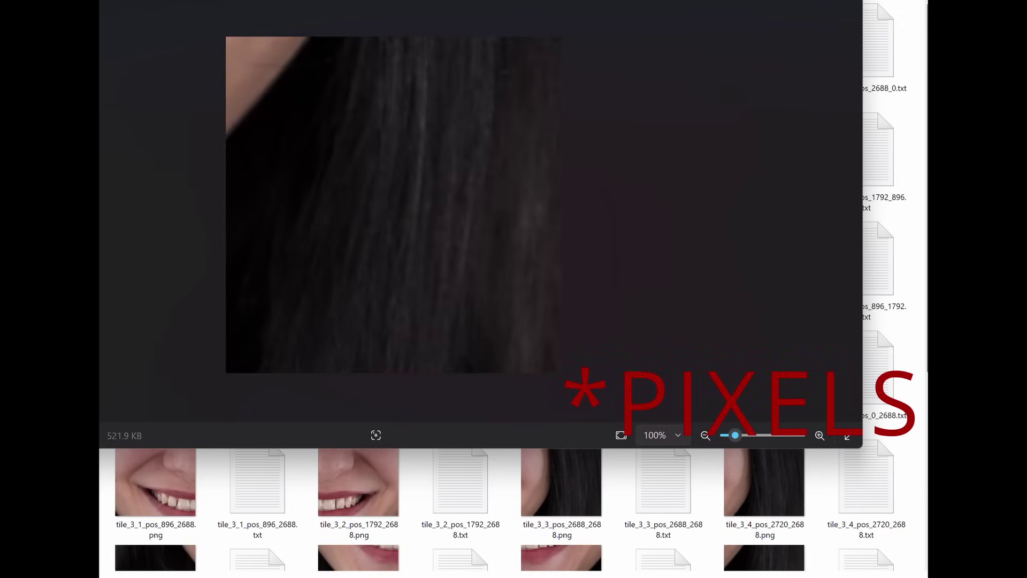
key(Right)
key(Right)
key(Right)
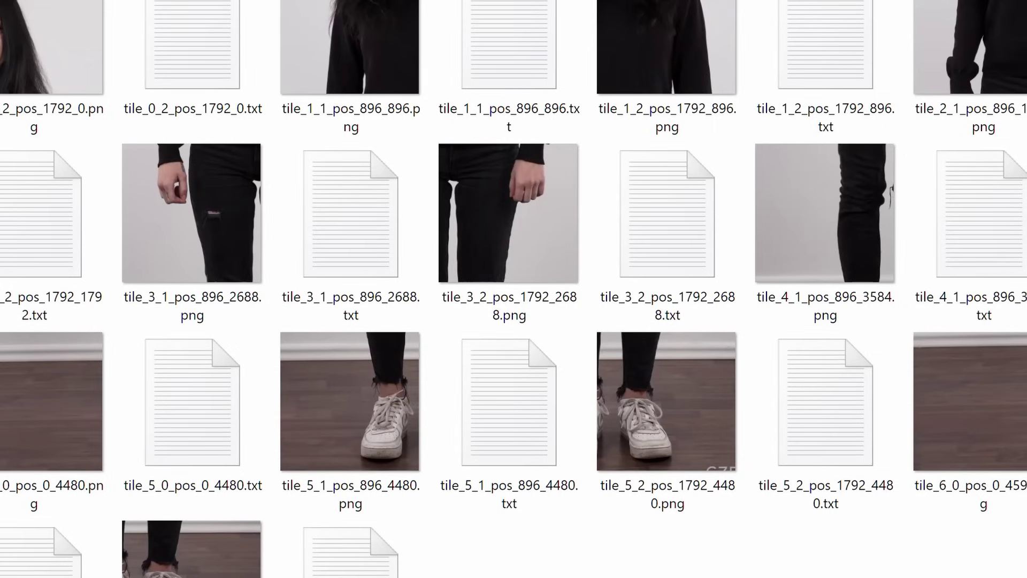
- Step through tile images and captions, from tile_1_2 to tile_3_1_pos_896_2688 and the tile_5_1_pos_896_4480 shoe tile
key(Right)
key(Right)
key(Right)
key(Right)
key(Right)
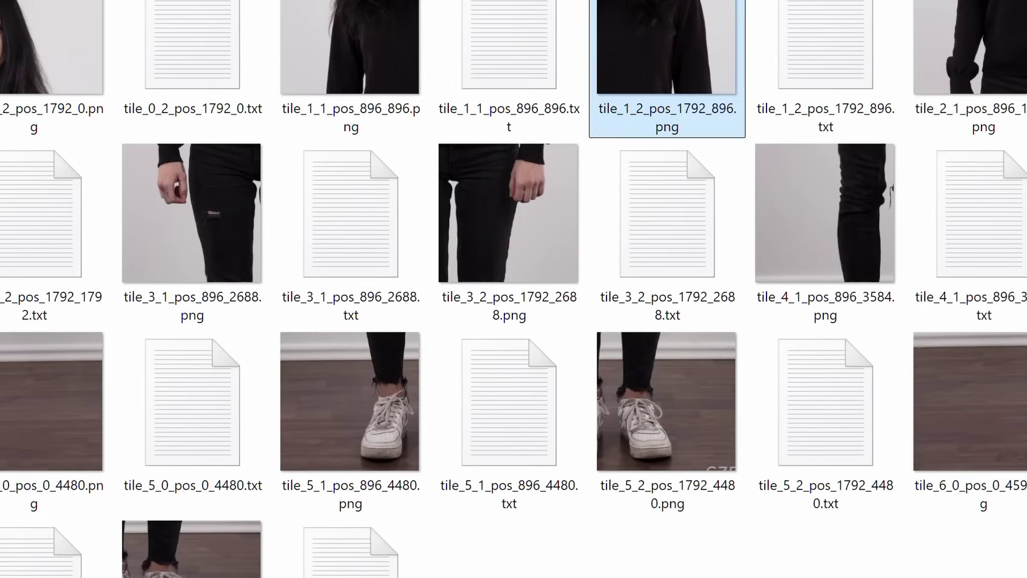
key(Right)
key(Right)
key(Right)
key(Right)
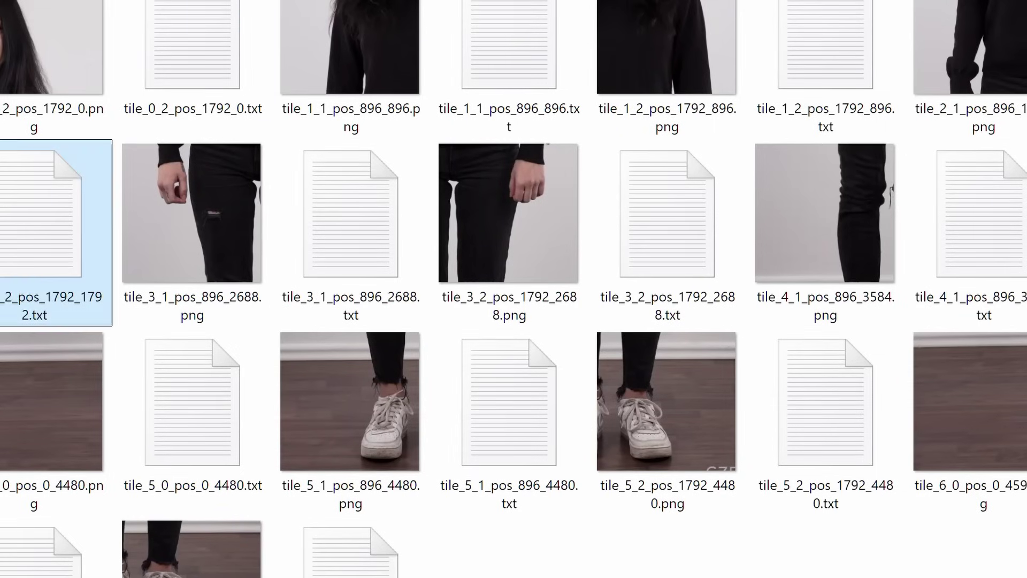
key(Right)
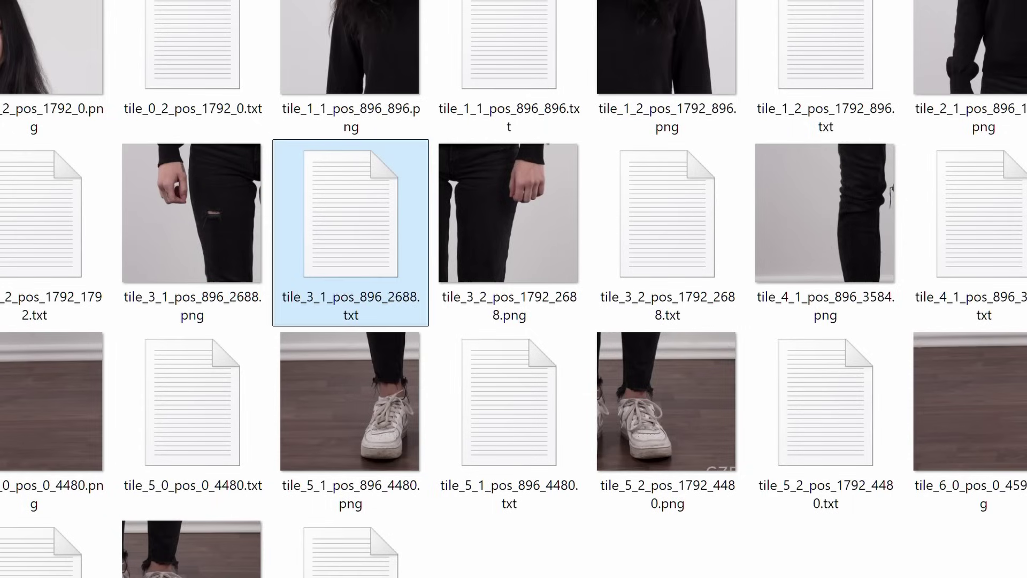
key(Right)
key(Right)
key(Right)
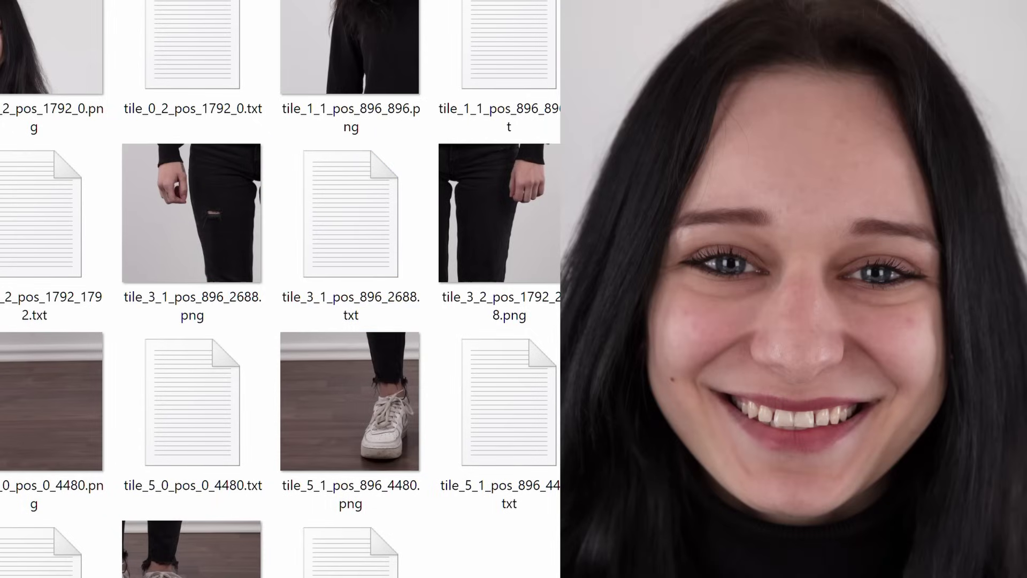
key(Right)
key(Right)
key(Right)
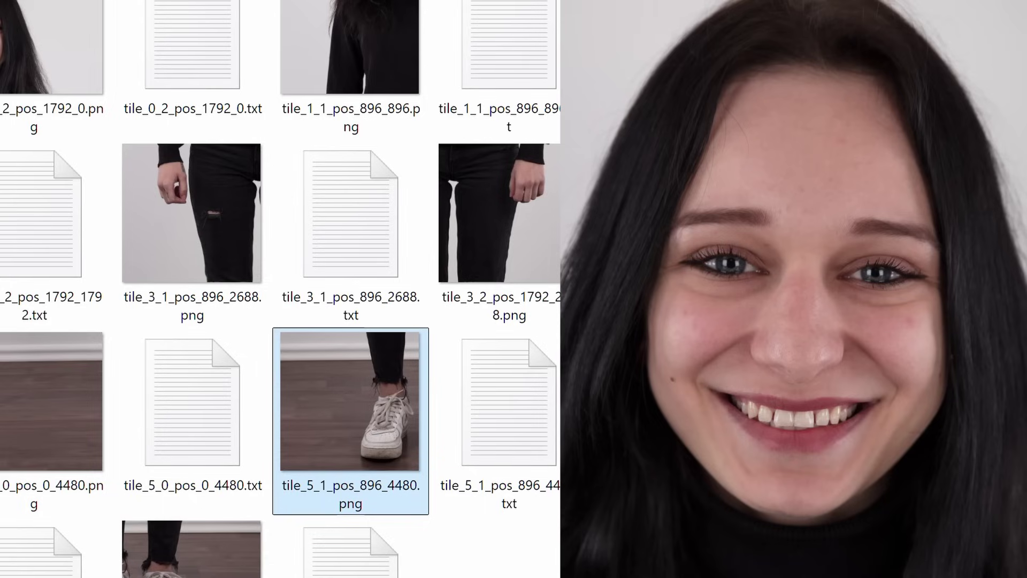
key(Right)
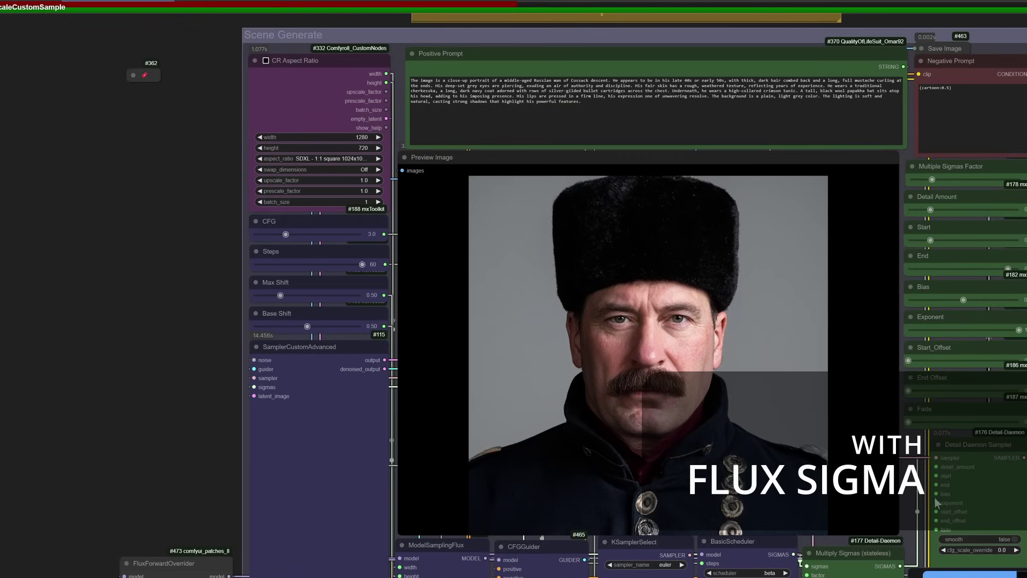
- Pan to the portrait and Upscale group, and zoom in to read Load Diffusion Model's fluxSigmaVision_fp16.safetensors
drag(224, 357, 47, 252)
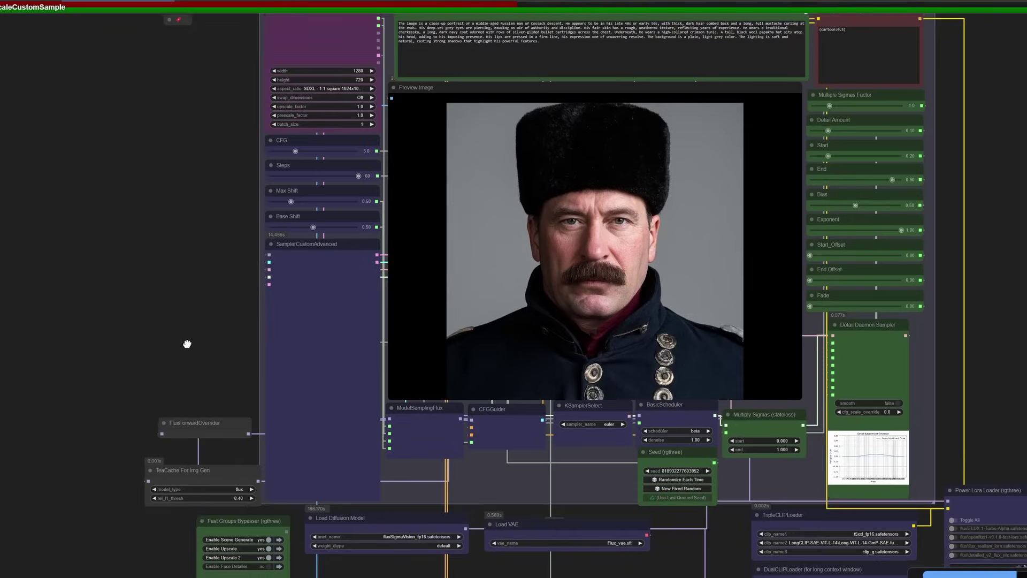
drag(187, 343, 146, 266)
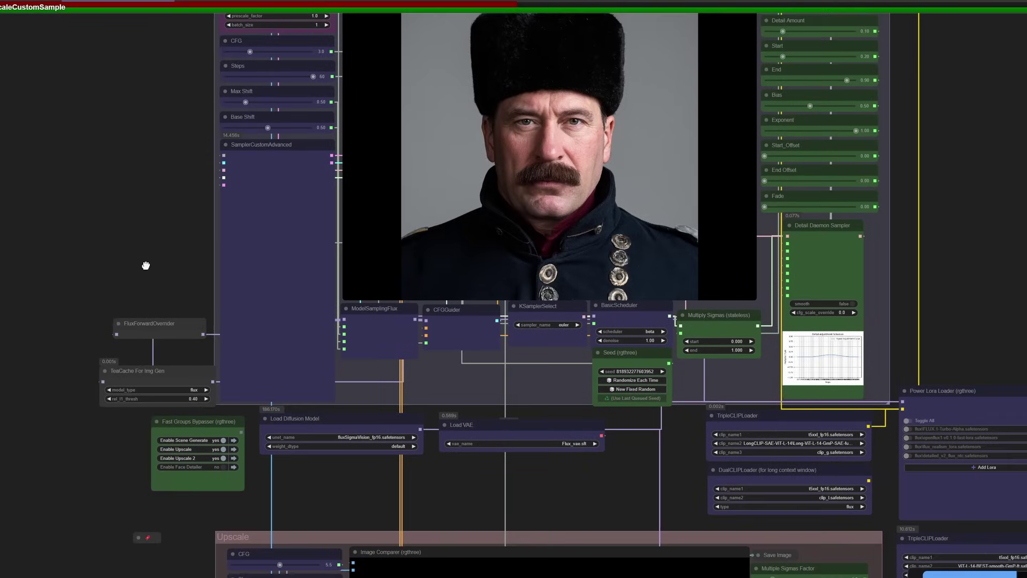
drag(540, 498, 468, 451)
scroll(225, 393, up, 2)
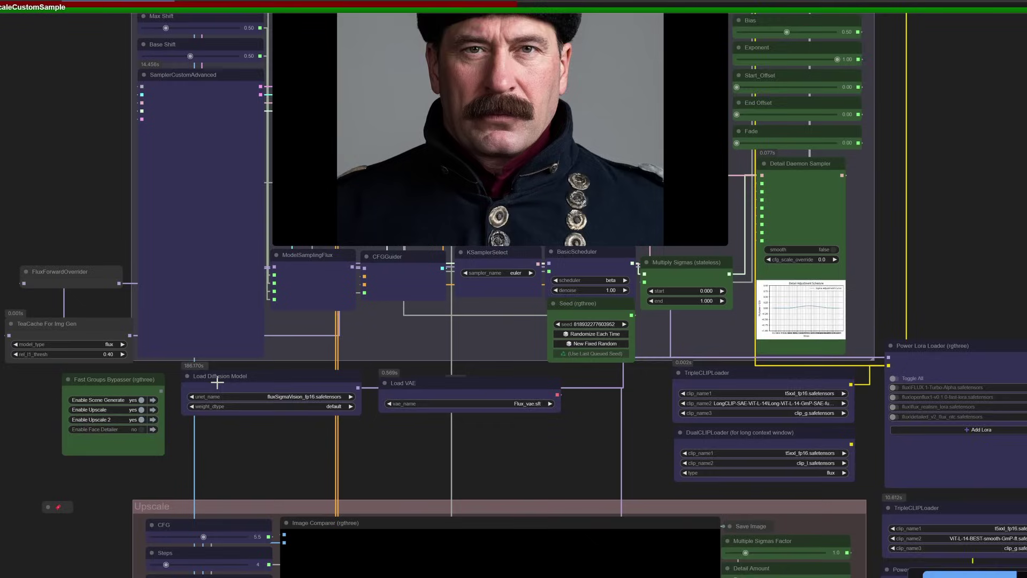
scroll(272, 403, up, 8)
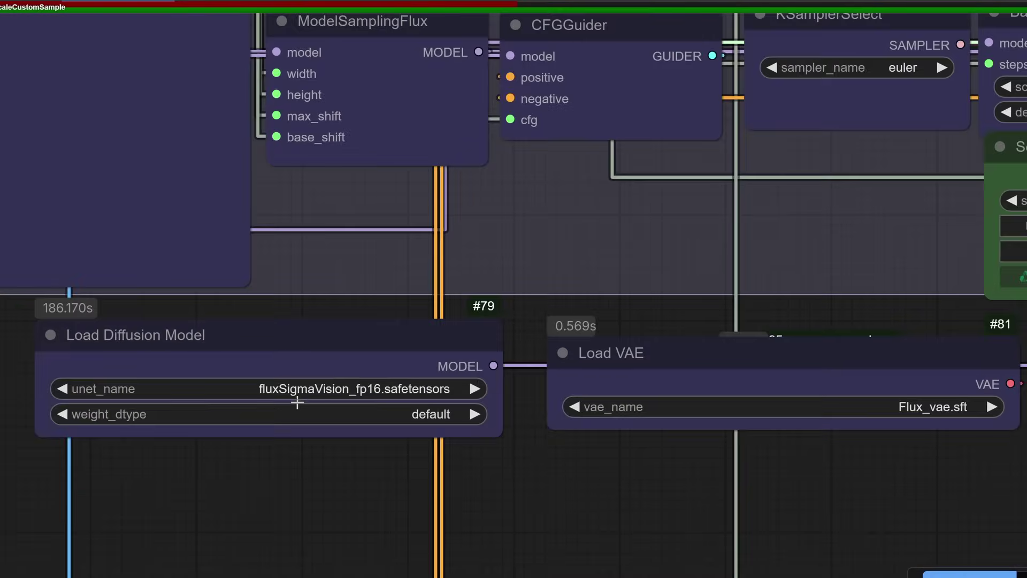
scroll(273, 402, down, 10)
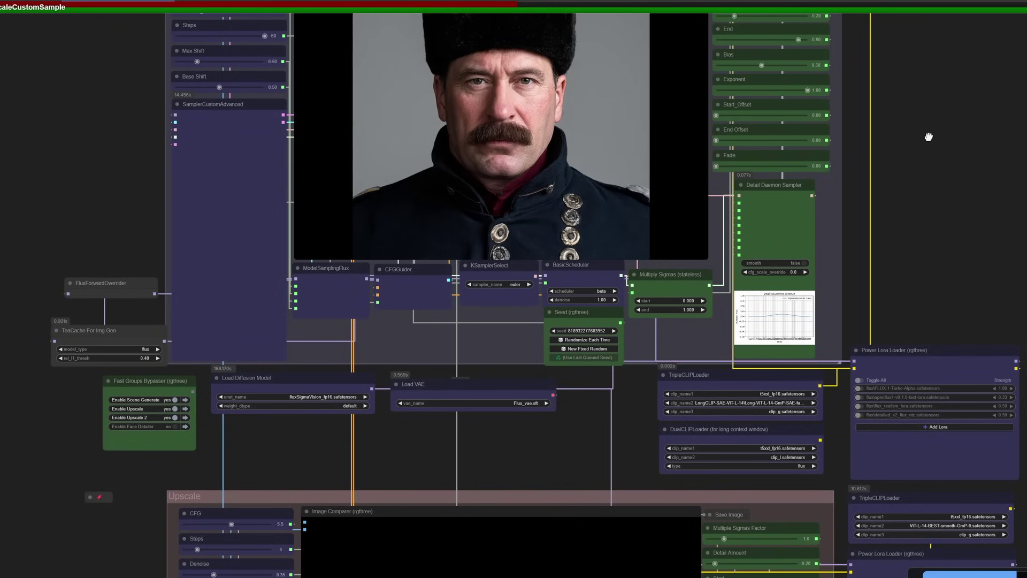
drag(929, 137, 889, 330)
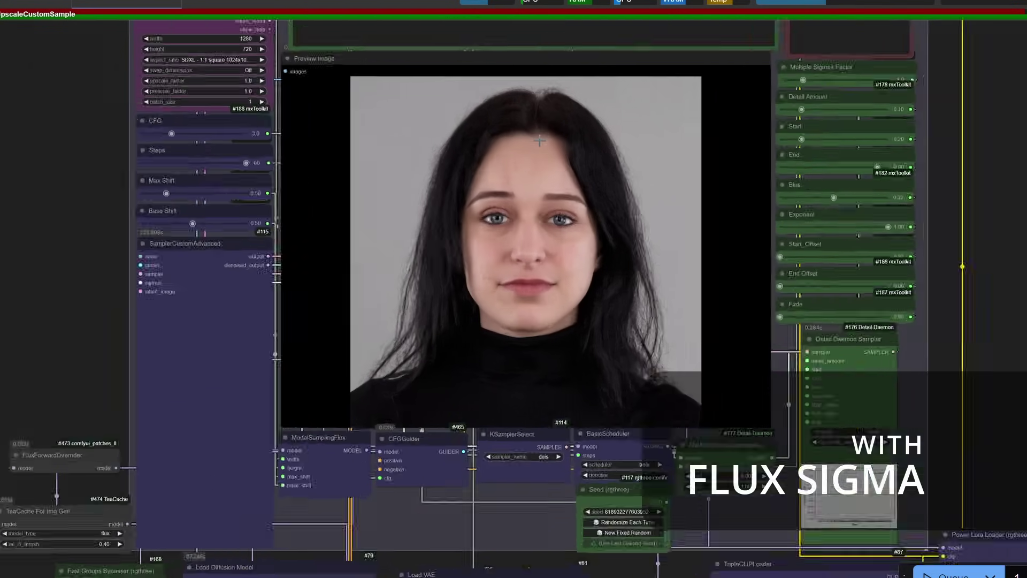
- Bring the Upscale group's comparison image into view
scroll(539, 140, up, 2)
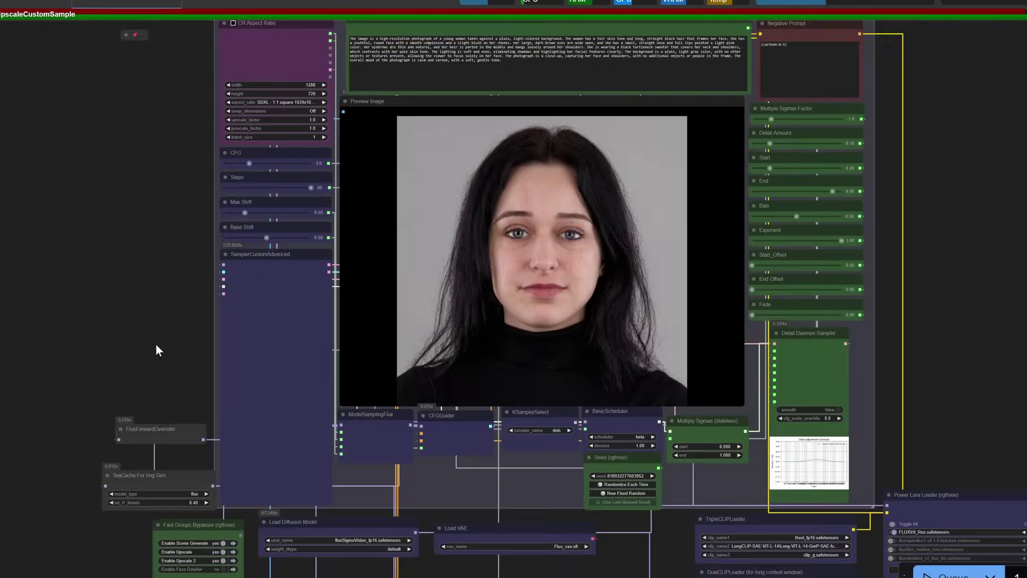
drag(183, 327, 156, 186)
scroll(476, 373, down, 3)
scroll(457, 398, down, 5)
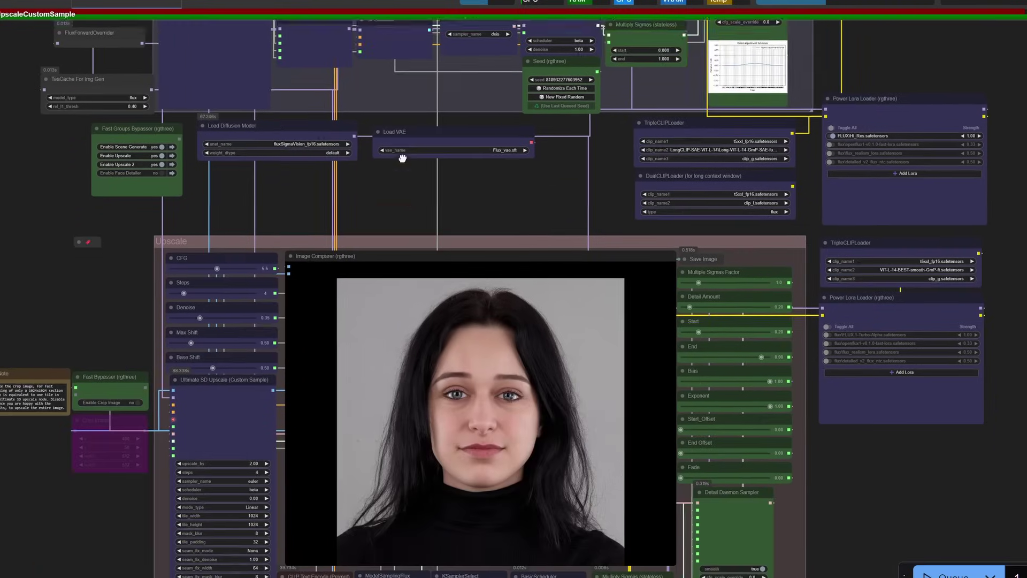
scroll(470, 375, up, 14)
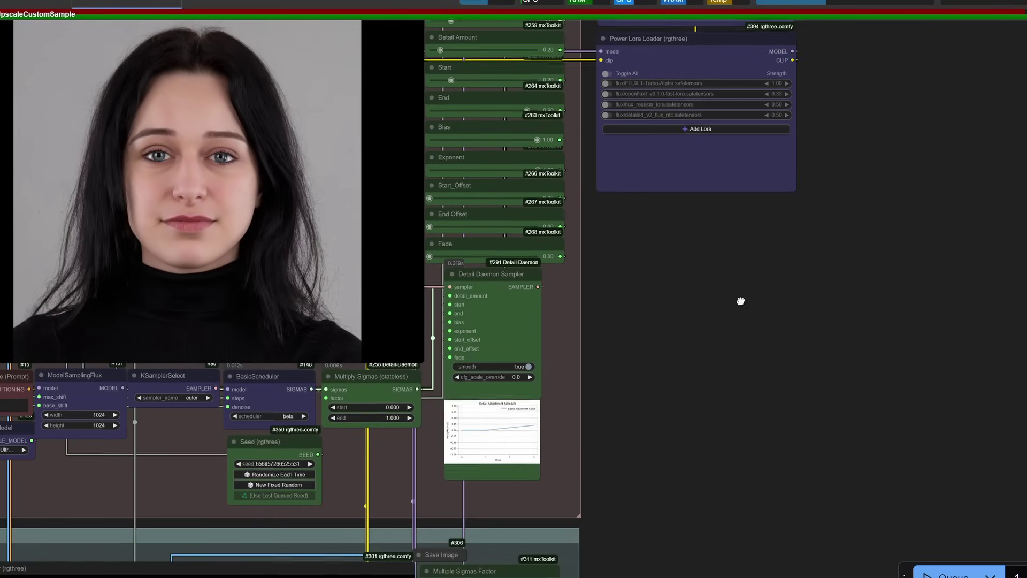
- Pan to reveal the Upscale group, TripleCLIPLoader, Load Diffusion Model and Load VAE nodes
drag(494, 211, 727, 309)
drag(0, 137, 23, 180)
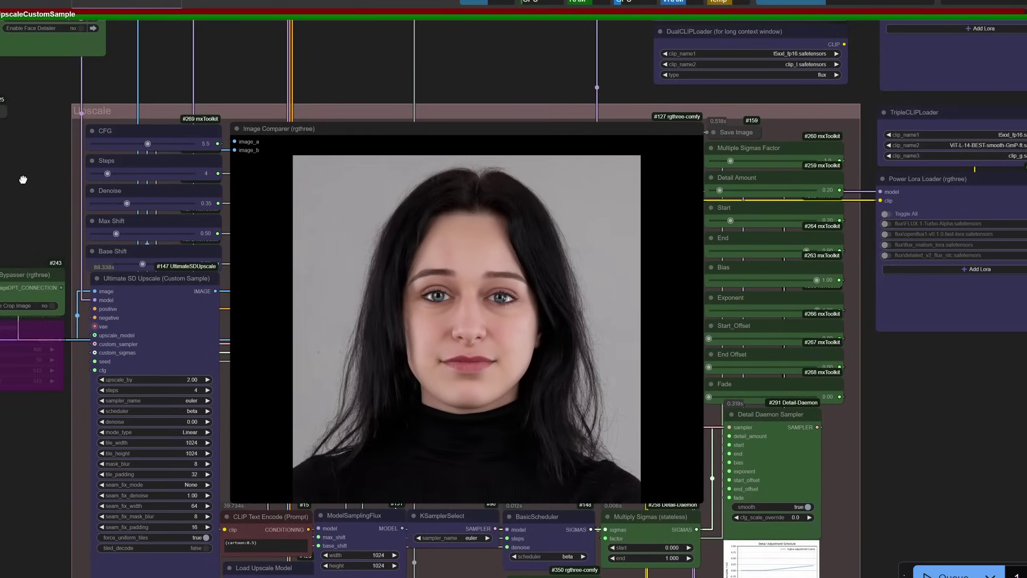
drag(32, 128, 42, 203)
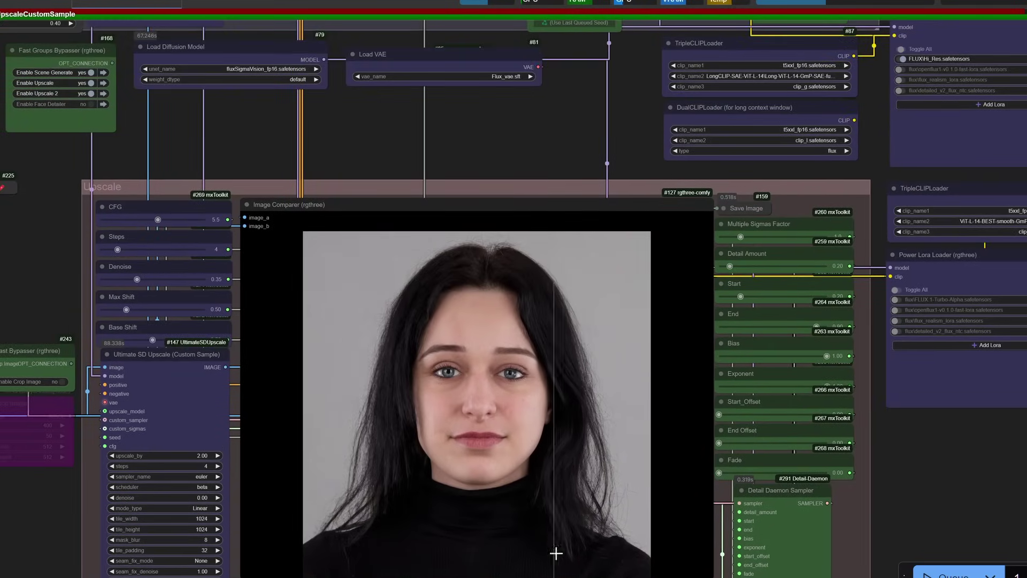
- Bring the base sampler settings and generated portrait preview back into view
mouse_move(554, 577)
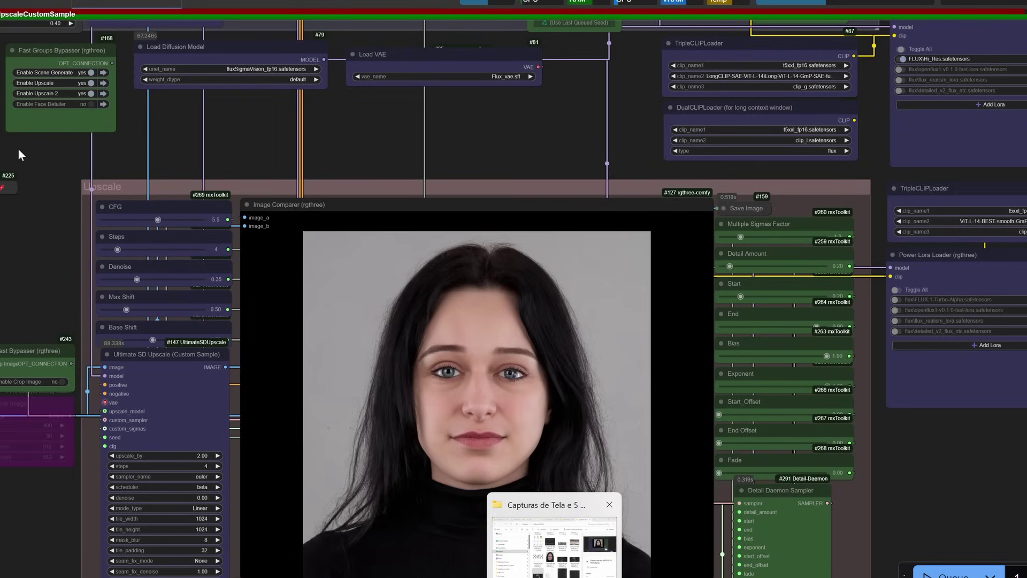
drag(226, 171, 269, 444)
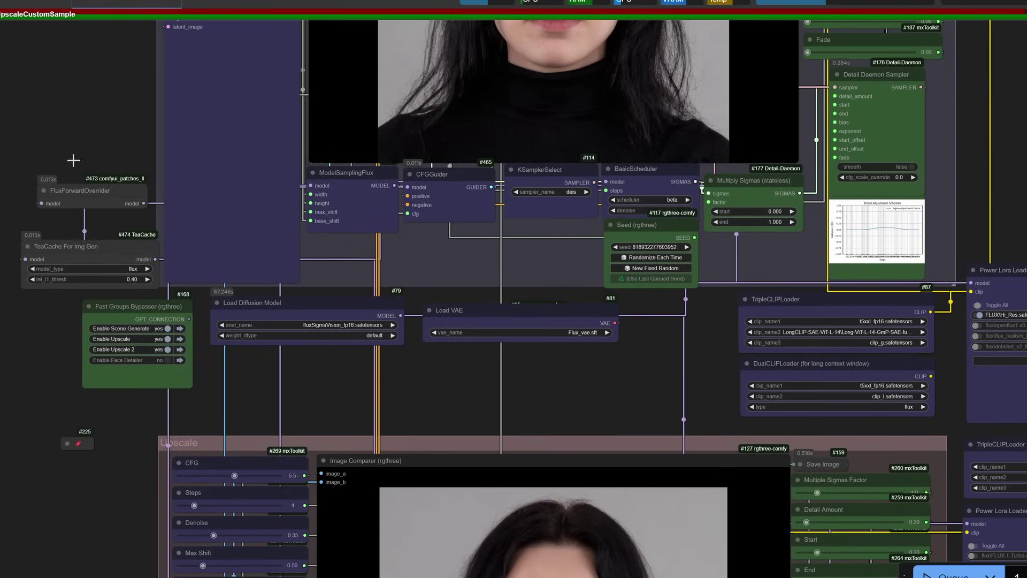
drag(39, 101, 35, 280)
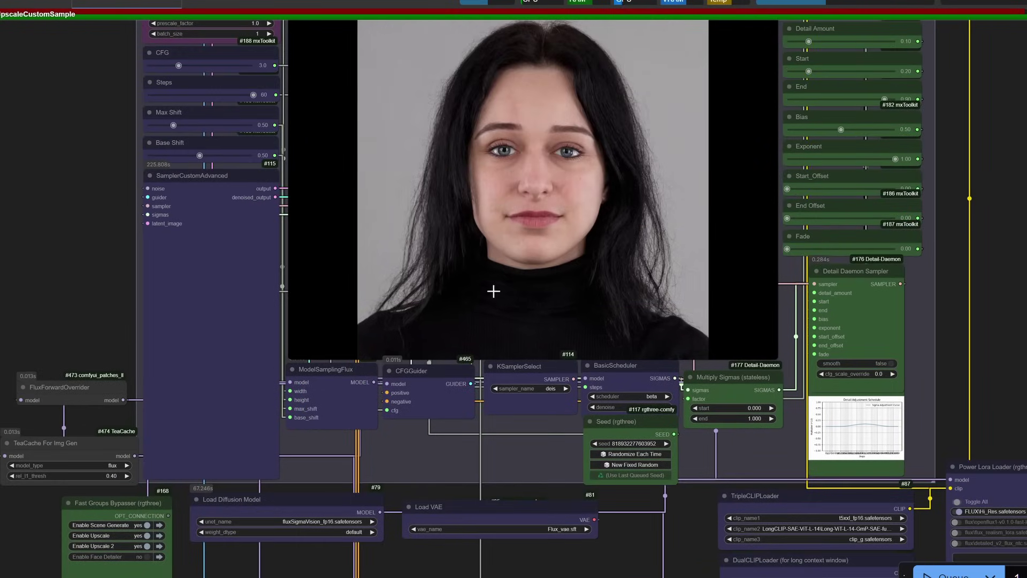
scroll(80, 154, down, 3)
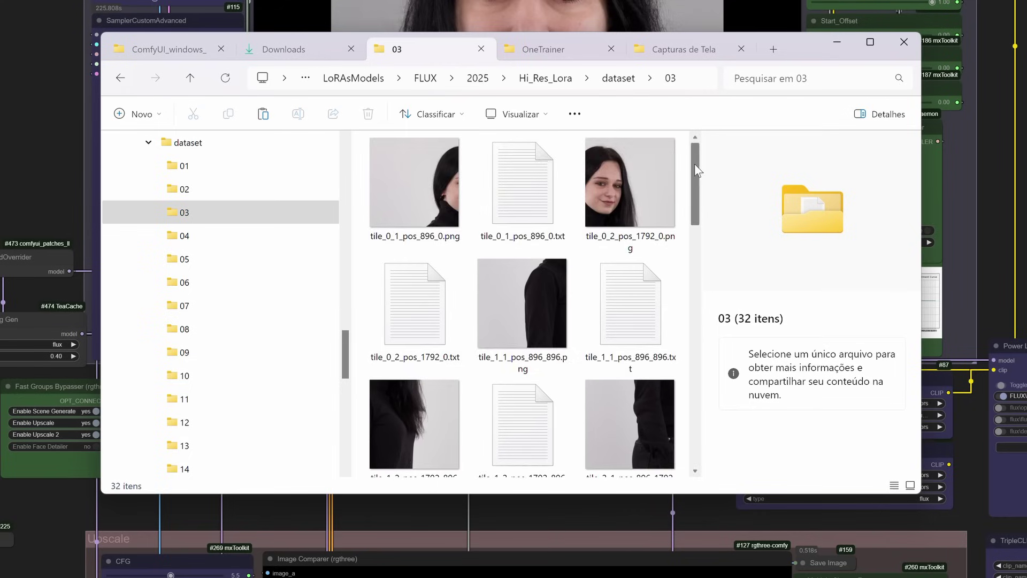
- Open dataset folder 04 and show its 28 tile PNGs and caption files as Large icons
drag(675, 177, 710, 217)
scroll(535, 303, up, 4)
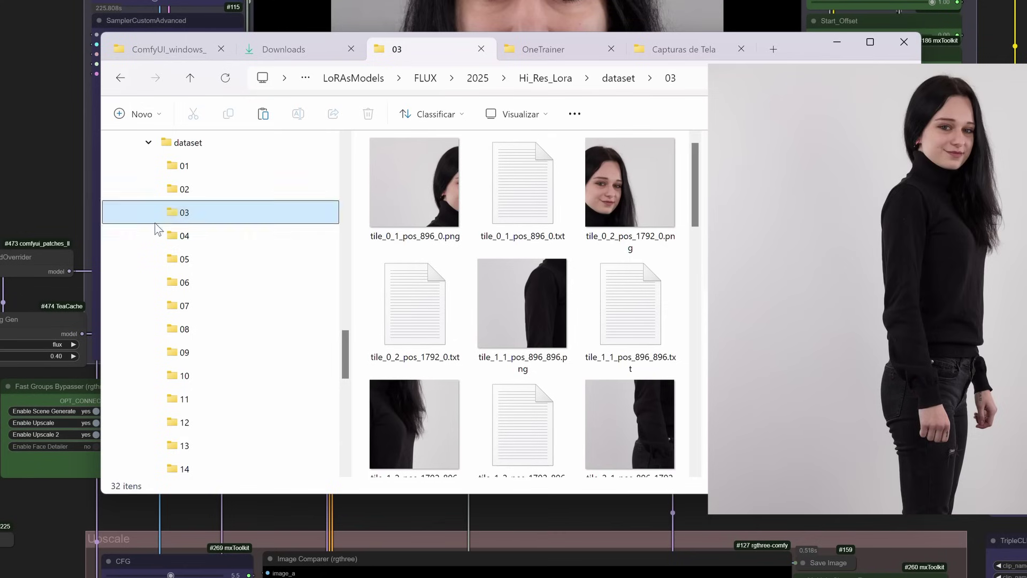
click(194, 239)
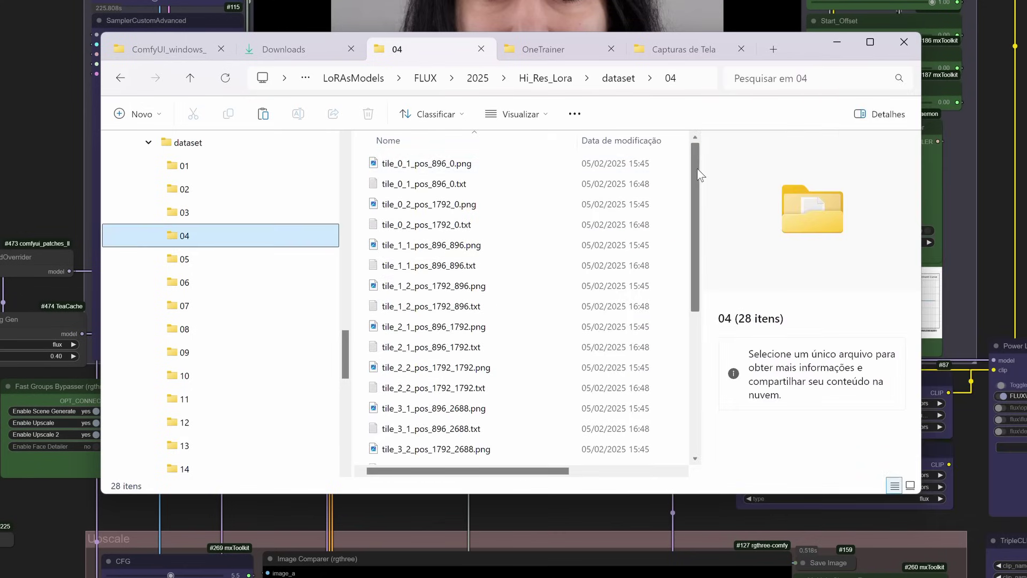
scroll(700, 203, down, 3)
scroll(706, 160, up, 3)
key(ctrl+shift+2)
mouse_move(696, 144)
mouse_down()
mouse_move(710, 221)
mouse_move(705, 139)
mouse_up()
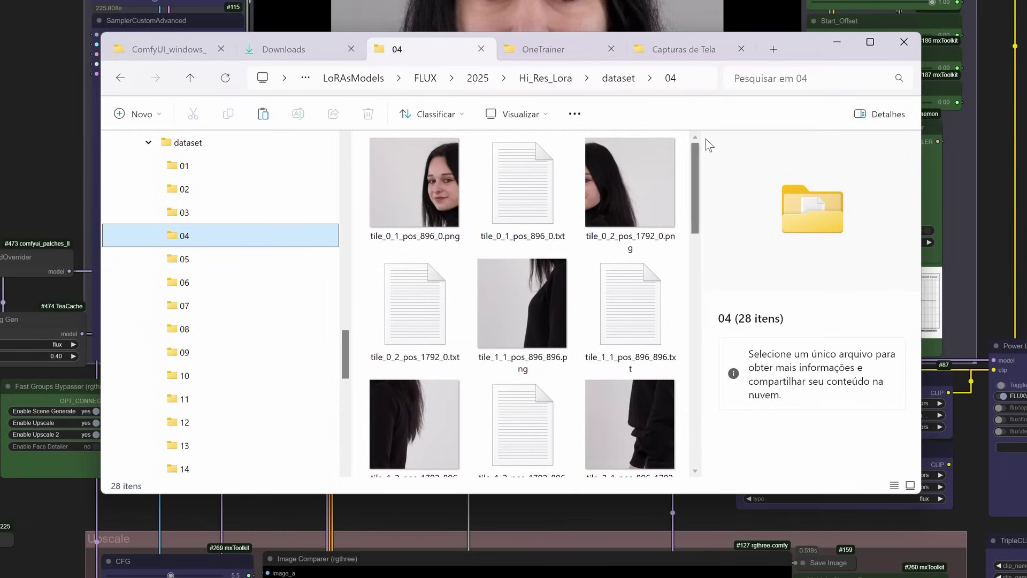
click(507, 168)
double_click(507, 168)
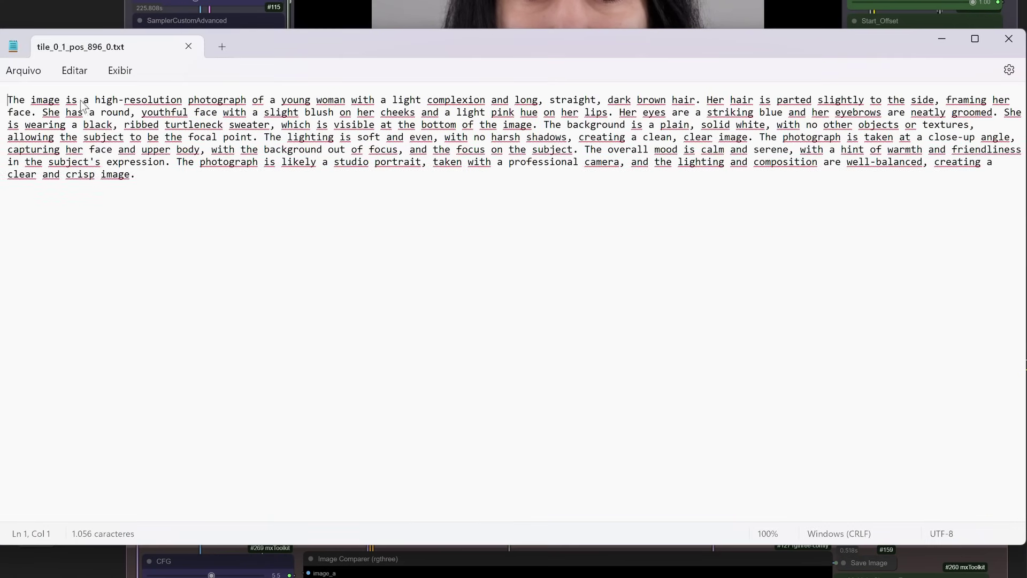
drag(84, 100, 845, 194)
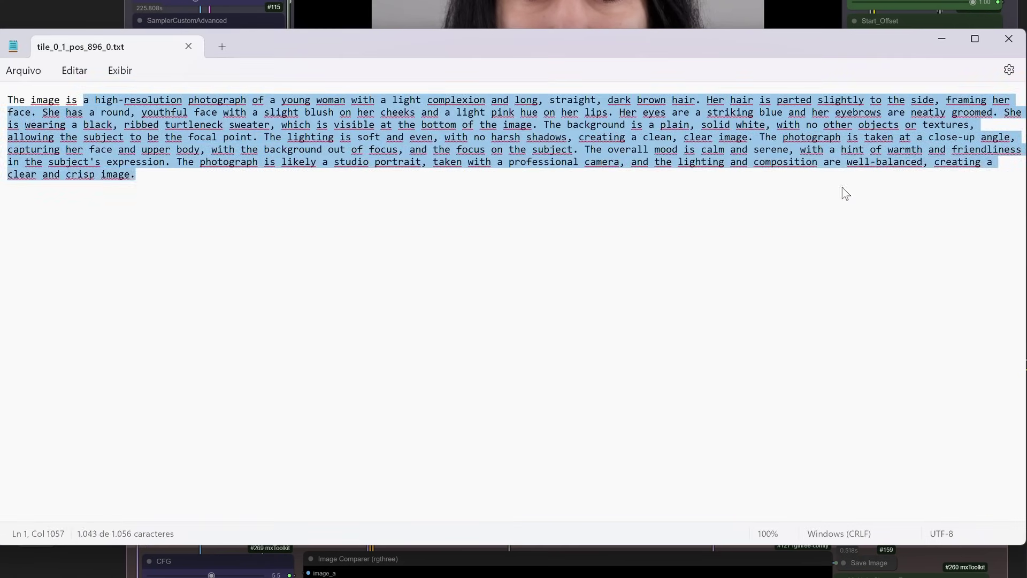
click(415, 250)
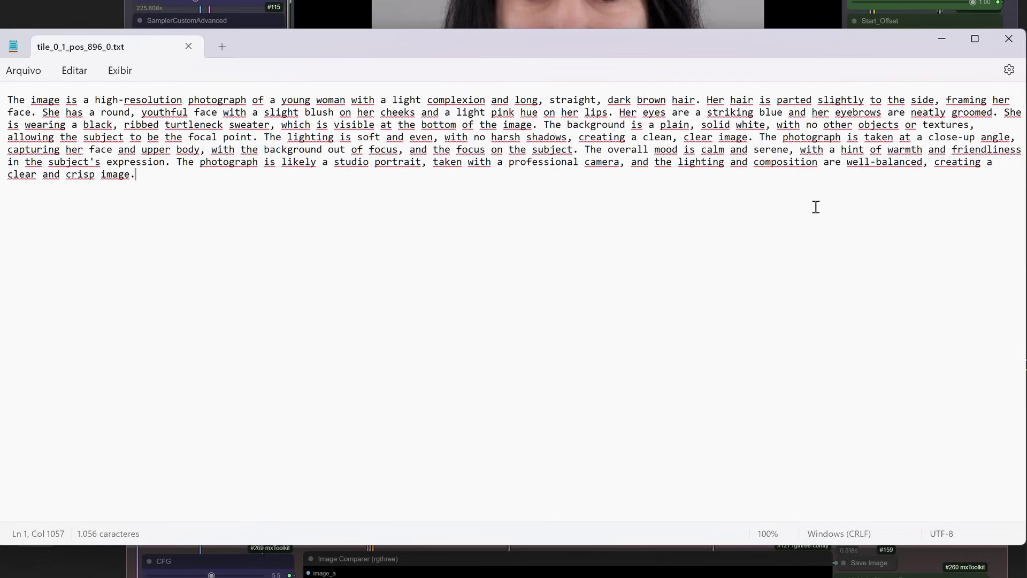
click(1009, 39)
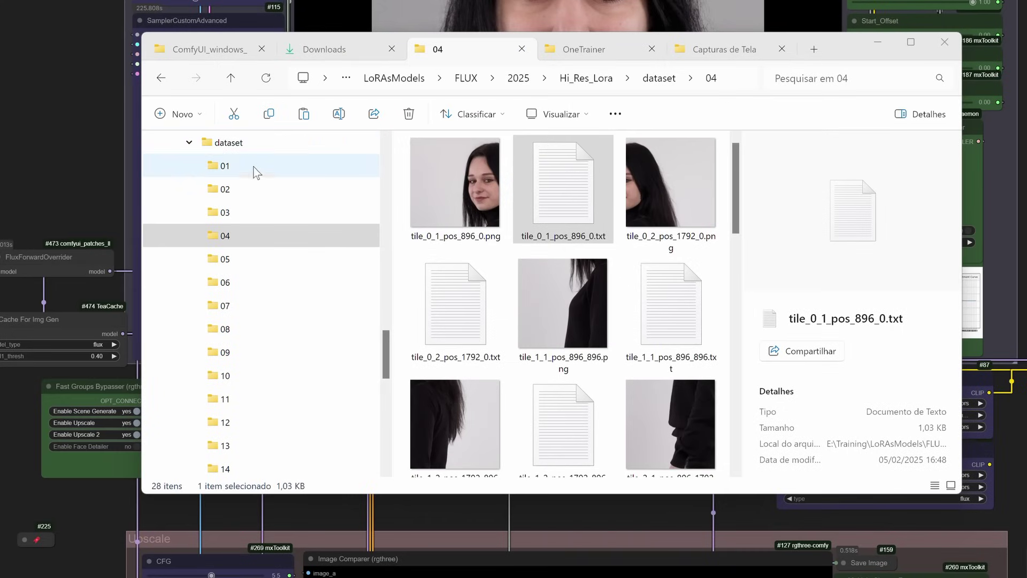
- Go back to the dataset folder and open its 40-file reference subfolder
click(240, 146)
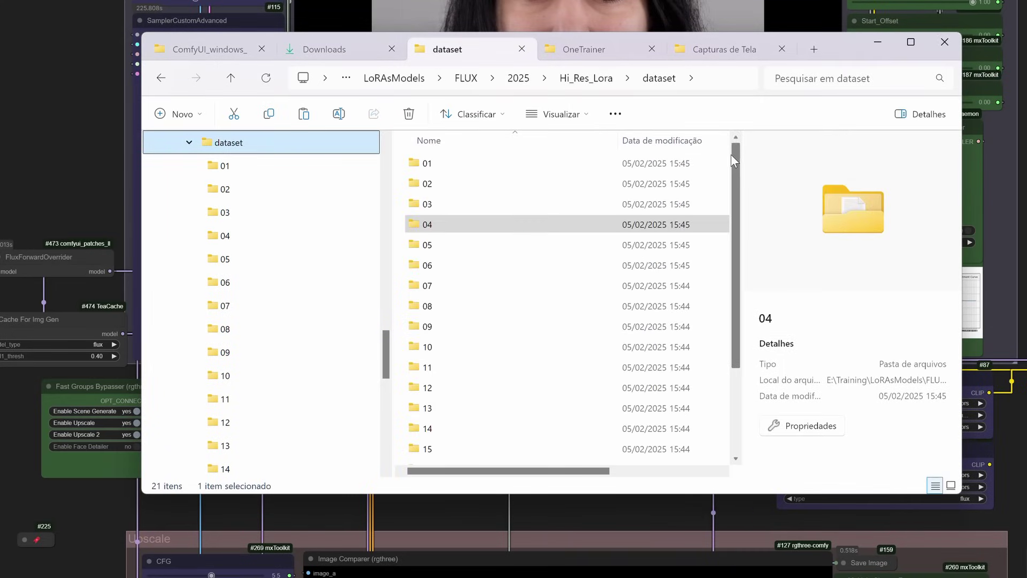
drag(733, 155, 745, 354)
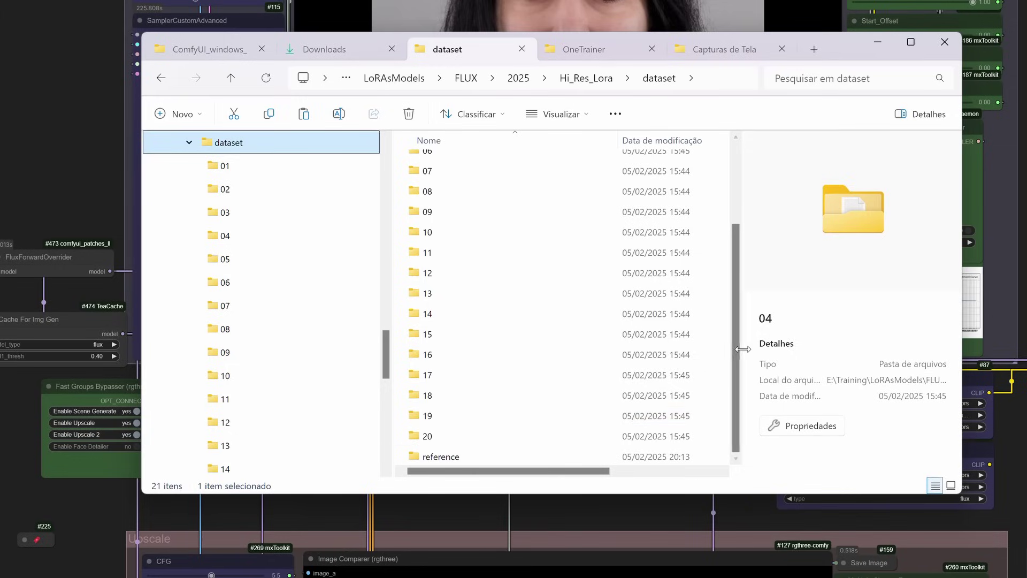
click(437, 458)
double_click(438, 458)
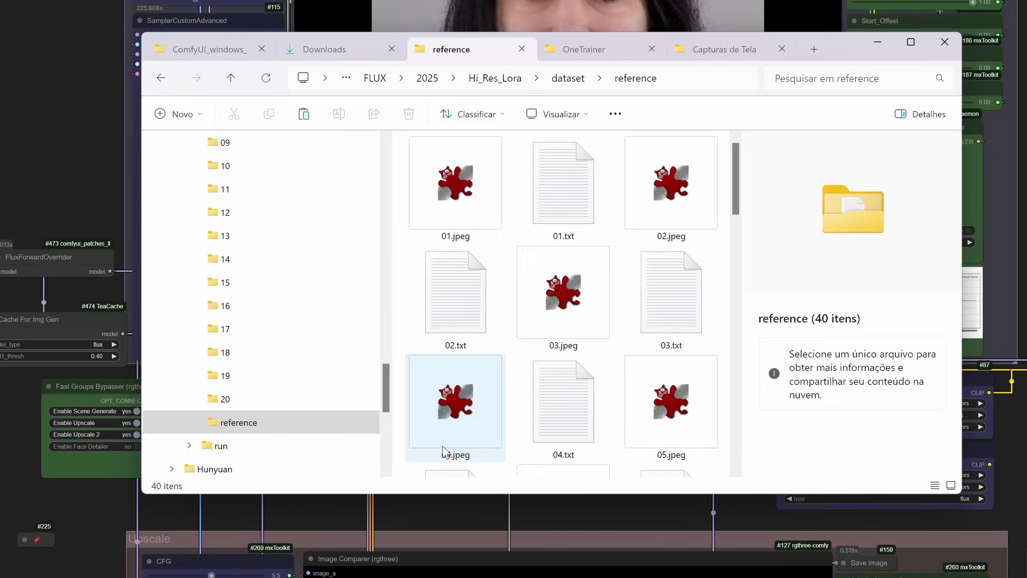
- Minimize File Explorer and zoom the ComfyUI canvas on the woman's portrait
click(75, 164)
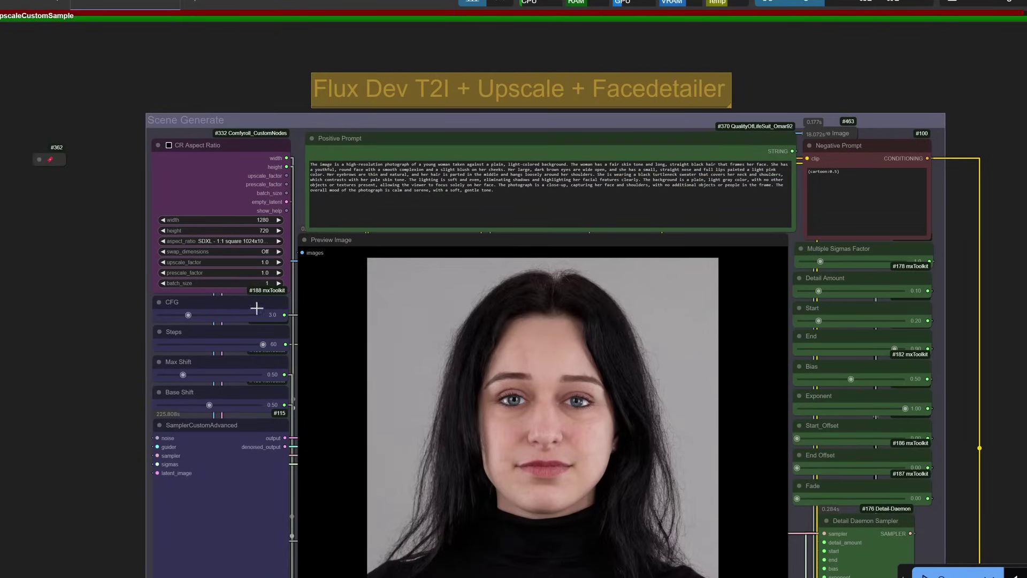
scroll(181, 309, up, 6)
scroll(219, 317, down, 4)
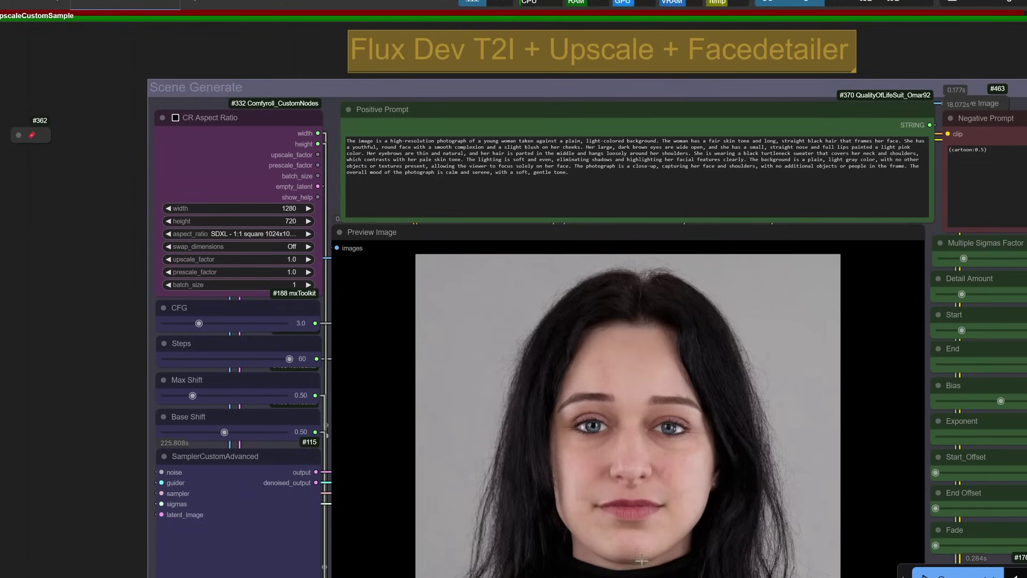
- Bring OneTrainer forward and show the tile LoRA's LoRA settings, highlighting rank 128
key(alt+Tab)
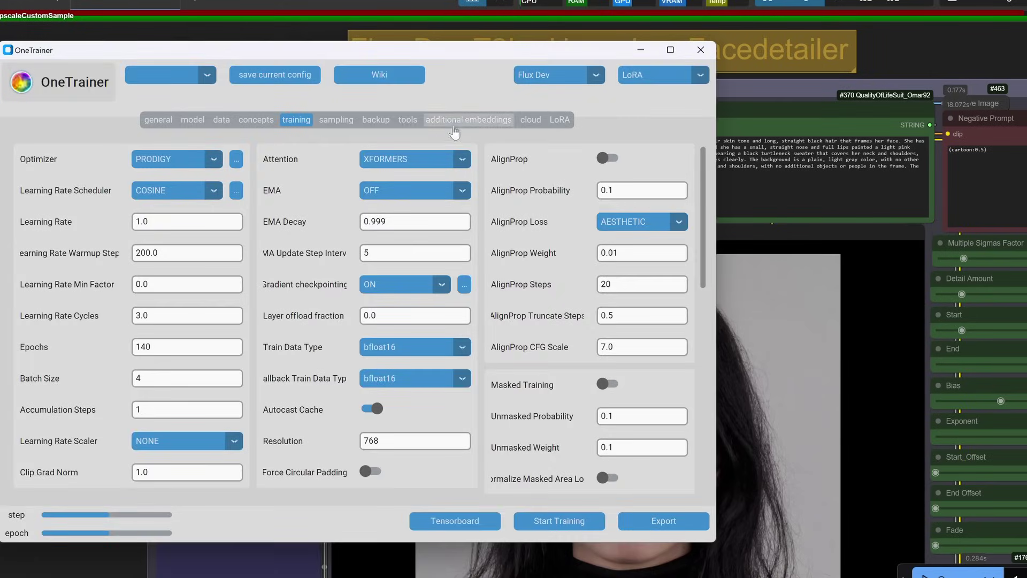
click(560, 119)
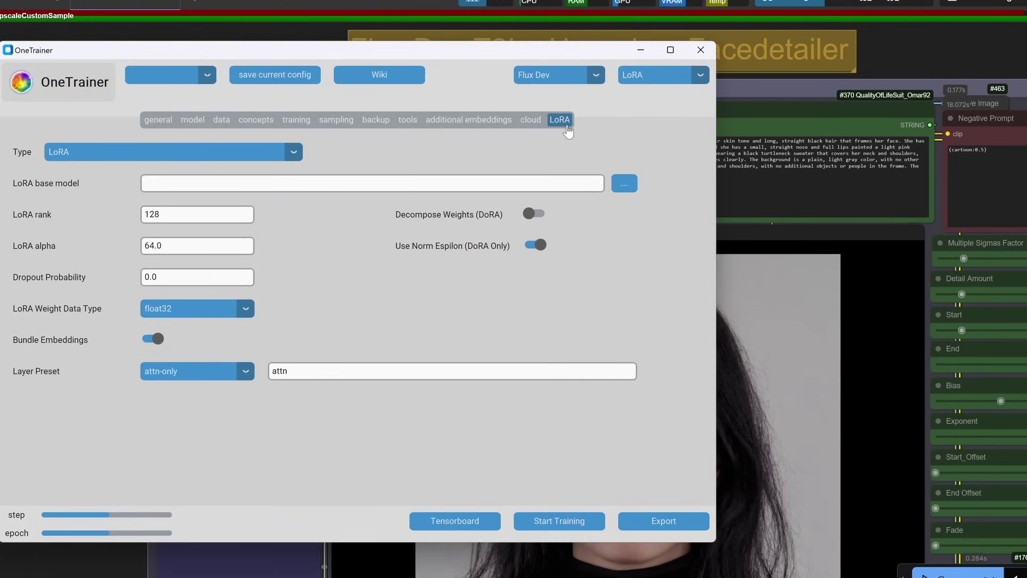
drag(174, 216, 172, 243)
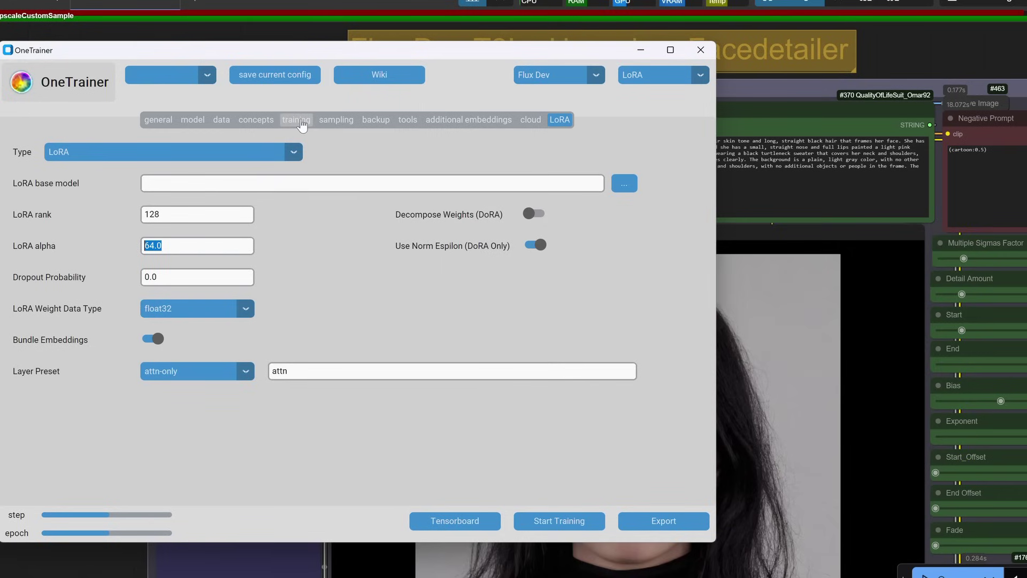
- Review the training and sampling settings, highlight LoRA alpha 64.0, then show the general settings
click(302, 123)
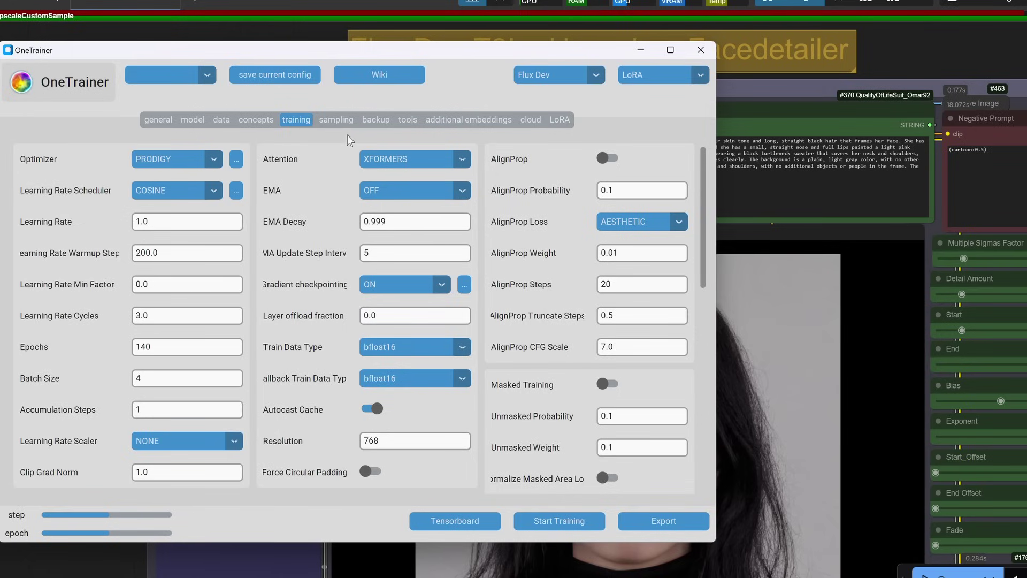
click(337, 121)
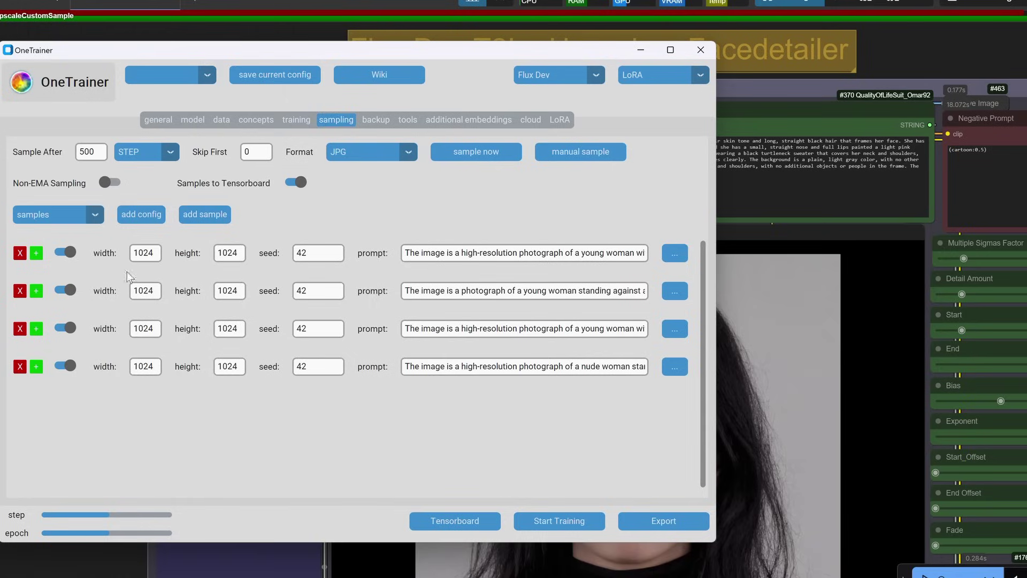
click(565, 123)
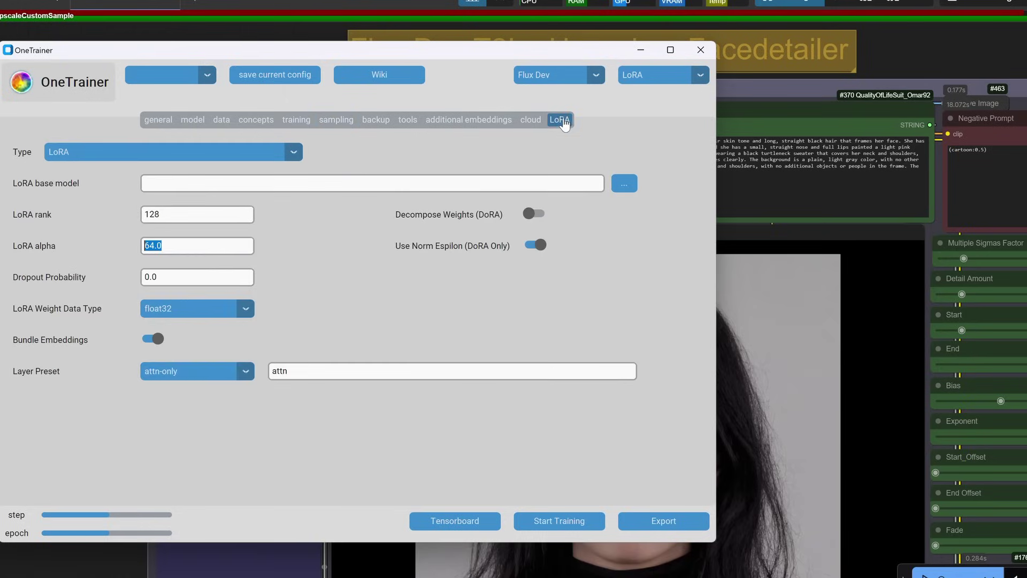
triple_click(231, 243)
click(193, 283)
click(157, 121)
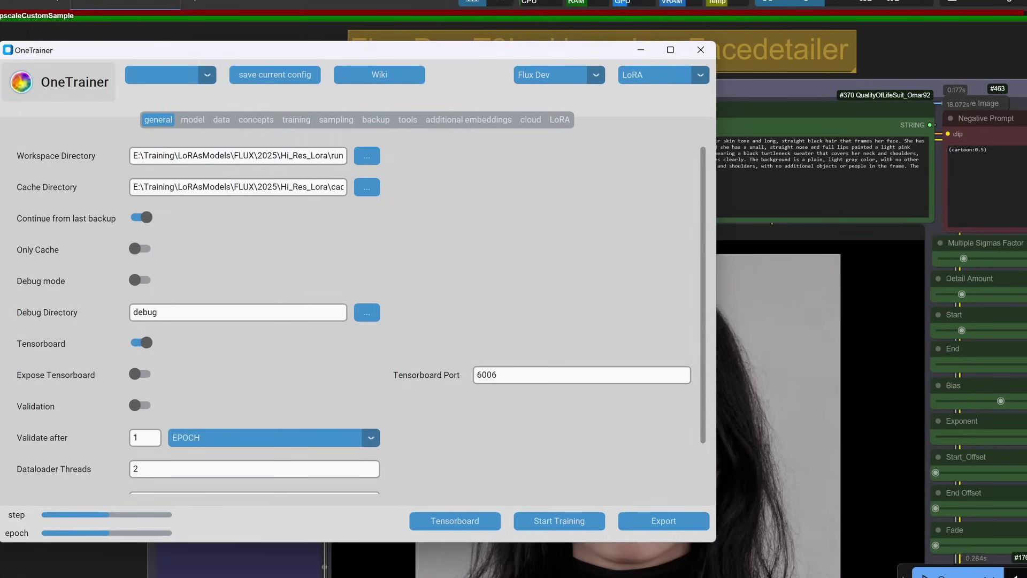
- Back in ComfyUI, zoom out and pan so Scene Generate sits above the Upscale group's portraits
key(alt+Tab)
scroll(53, 301, down, 5)
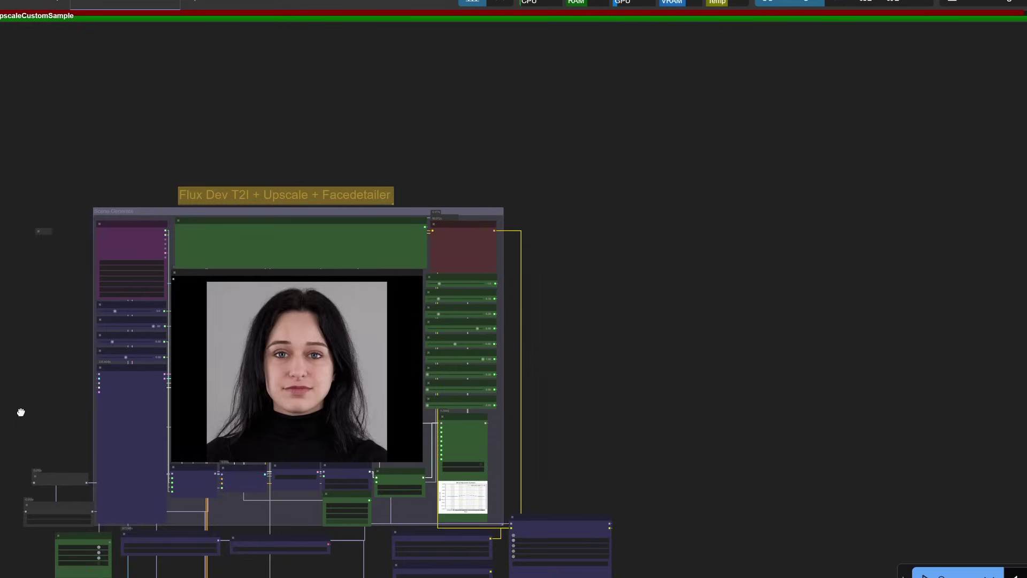
drag(21, 412, 262, 317)
scroll(264, 318, down, 1)
drag(214, 444, 161, 385)
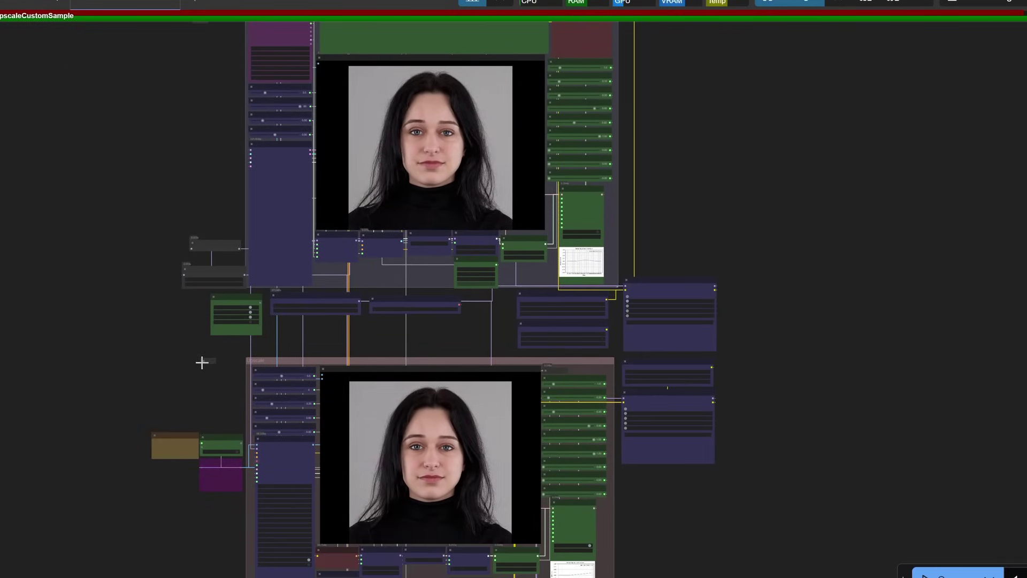